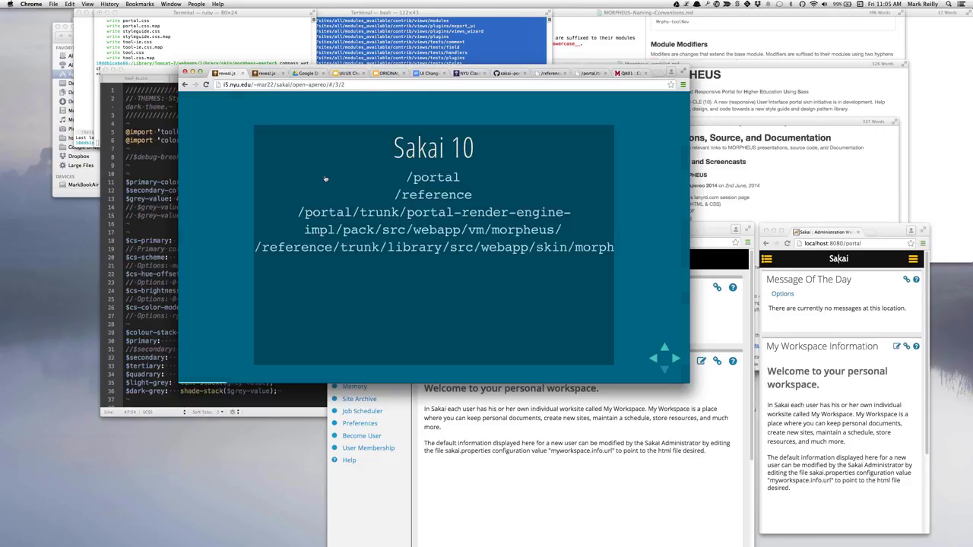
- Jump from the slide overview to the 'Sakai, Meet MORPHEUS' title slide and present it full screen
{"action": "key", "text": "Escape"}
{"action": "left_click", "coordinate": [251, 242]}
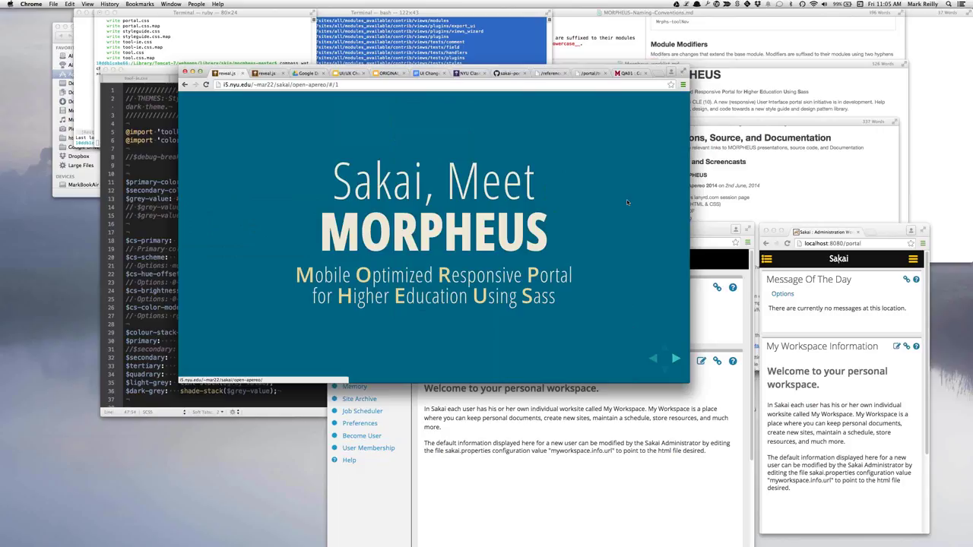
{"action": "key", "text": "f"}
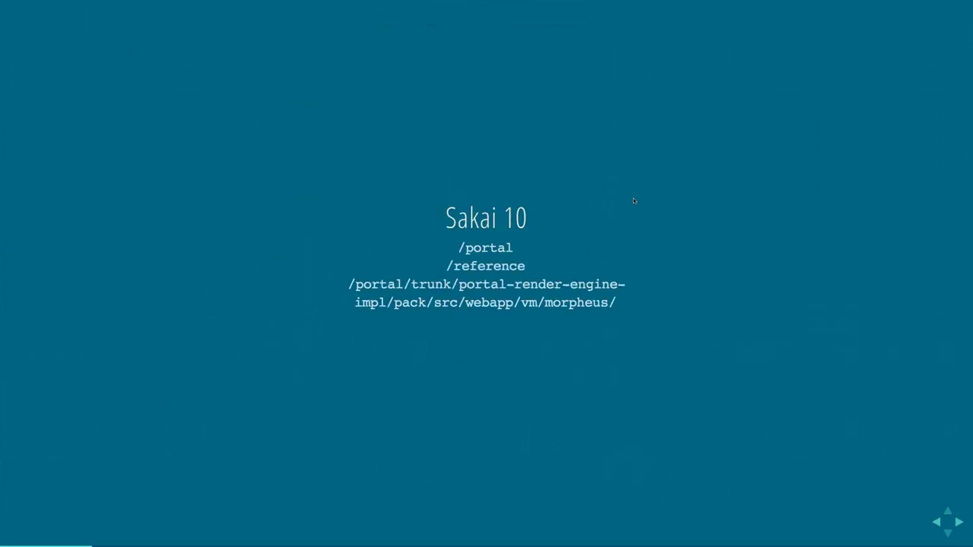
- Exit full screen and pick the presenter's bio slide from the slide overview
{"action": "key", "text": "Escape"}
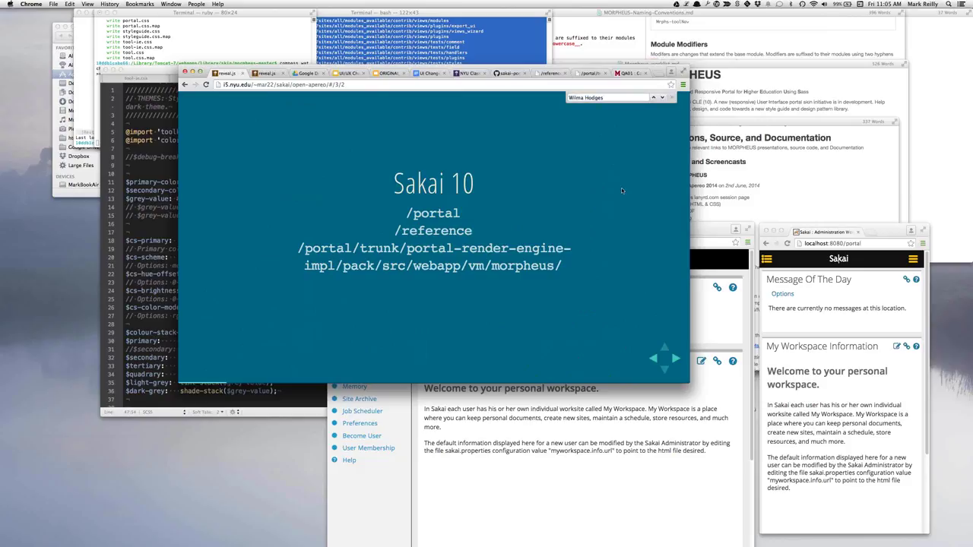
{"action": "key", "text": "Right"}
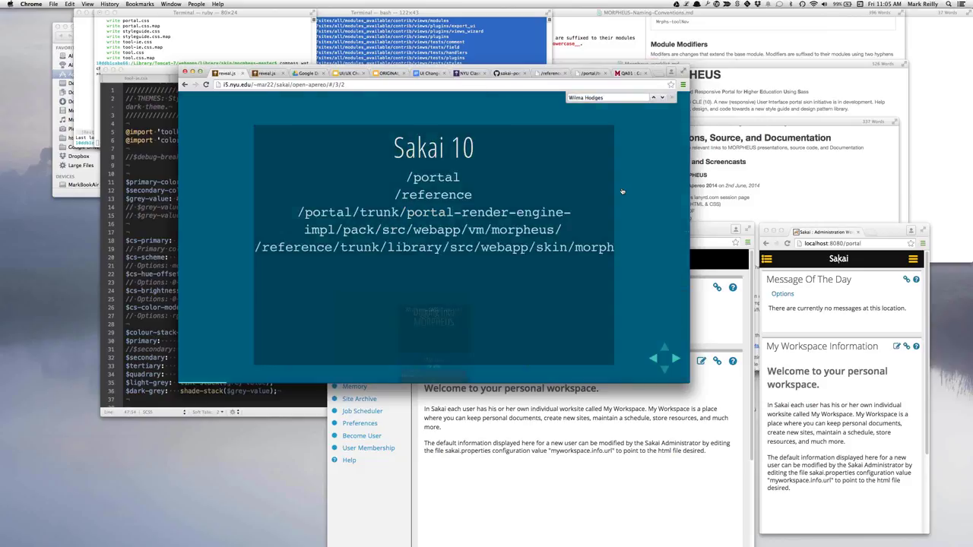
{"action": "key", "text": "Escape"}
{"action": "key", "text": "Up"}
{"action": "key", "text": "Up"}
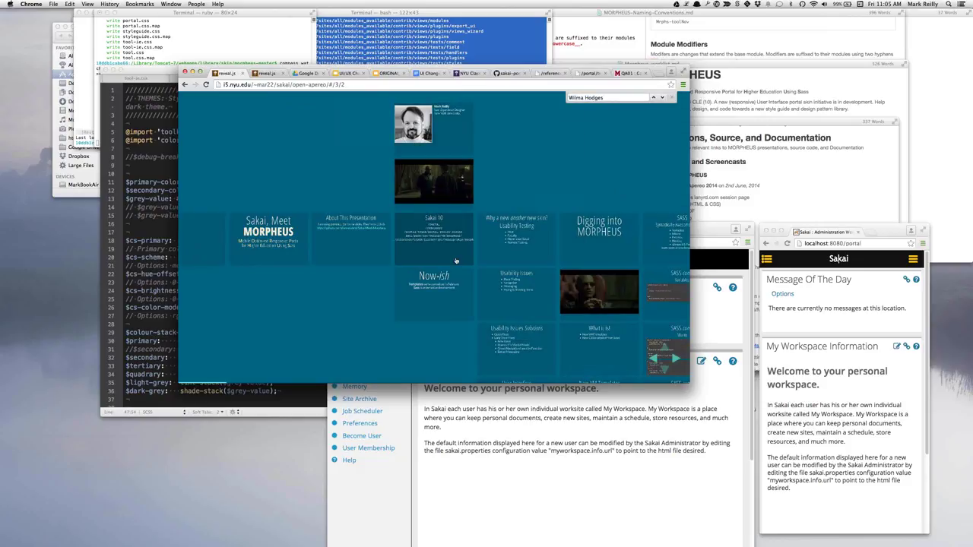
{"action": "left_click", "coordinate": [450, 127]}
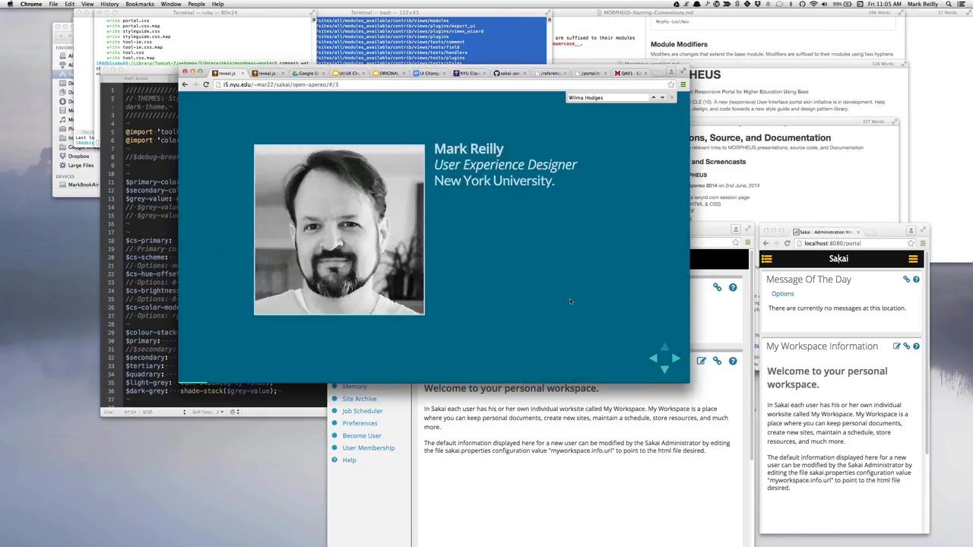
- Present the deck full screen from the presenter's introduction slide onward
{"action": "key", "text": "f"}
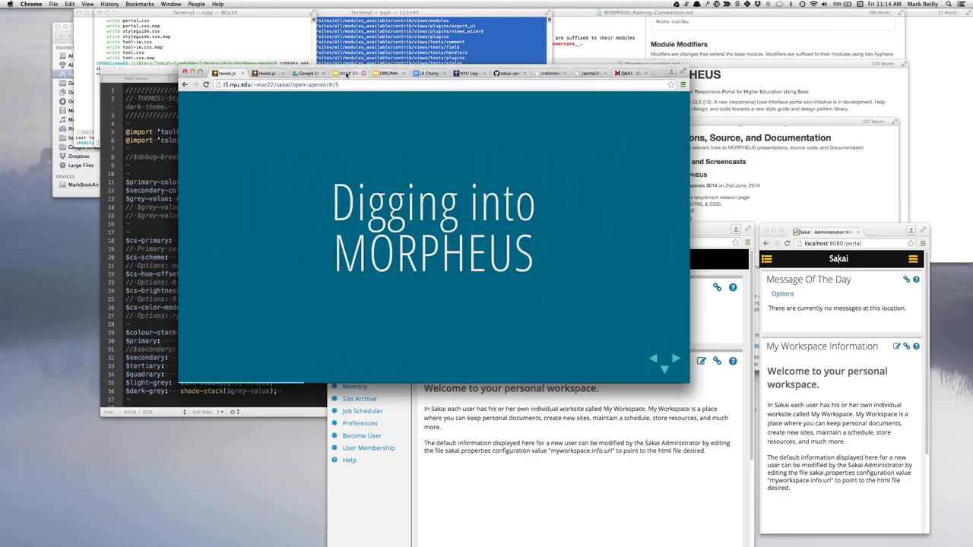
- Check the UI/UX Changes and ORIGINAL_NYU Classes decks, then switch to the UI Changes document
{"action": "left_click", "coordinate": [346, 74]}
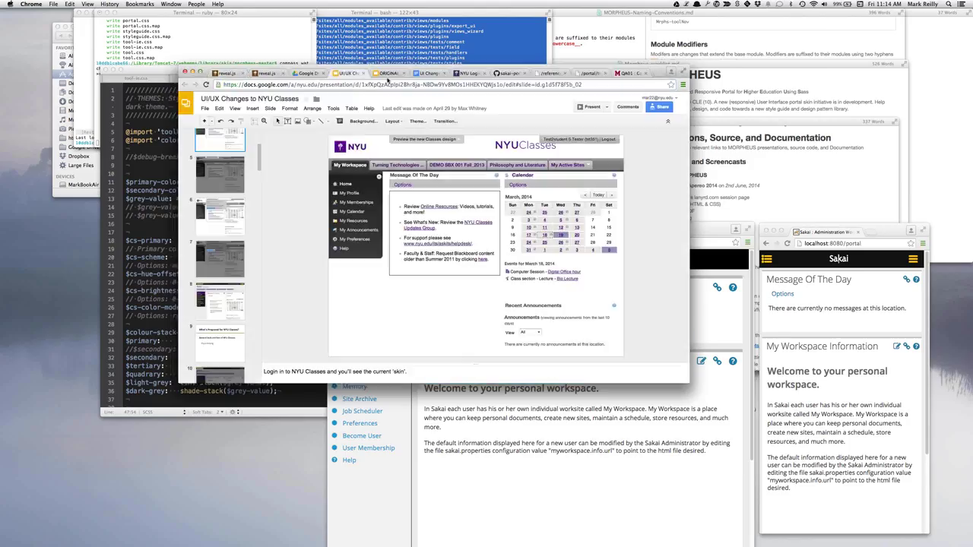
{"action": "left_click", "coordinate": [386, 73]}
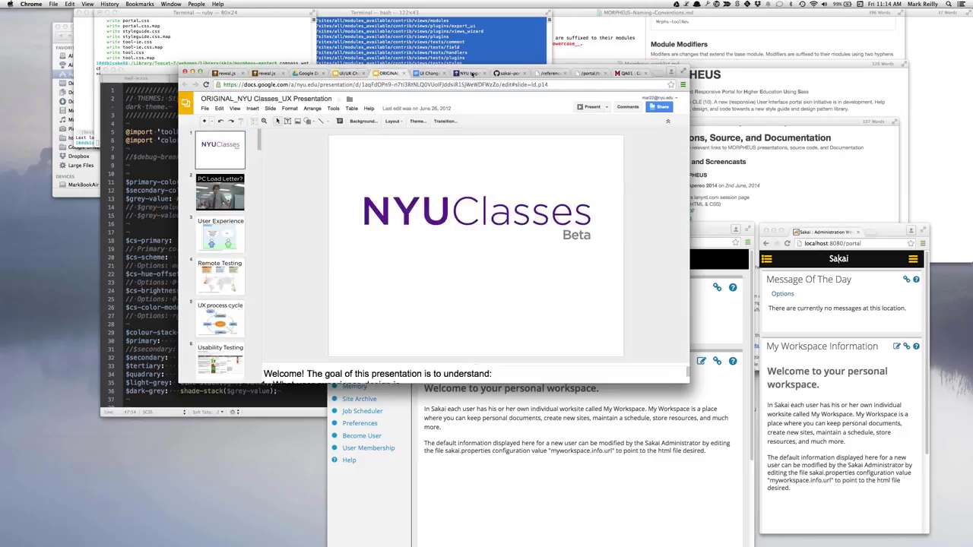
{"action": "left_click", "coordinate": [429, 73]}
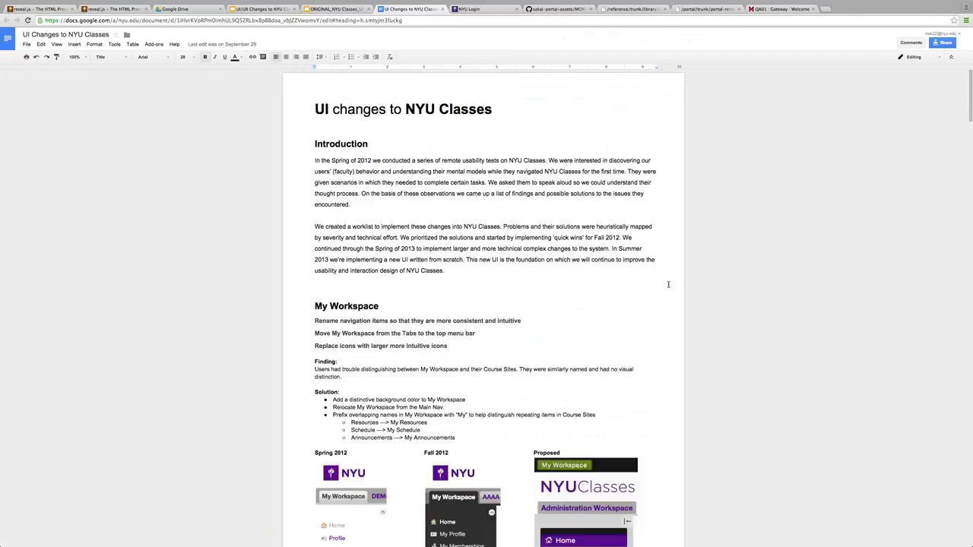
- Scroll past the Spring 2012, Fall 2012 and Proposed My Workspace screenshots to the Main Nav heading
{"action": "scroll", "coordinate": [668, 285], "scroll_direction": "down", "scroll_amount": 1}
{"action": "scroll", "coordinate": [668, 284], "scroll_direction": "down", "scroll_amount": 5}
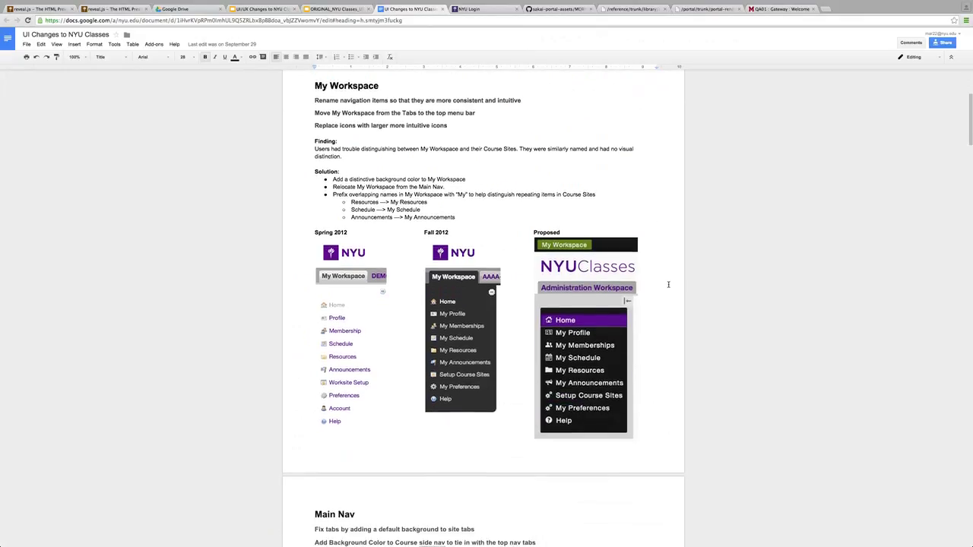
{"action": "scroll", "coordinate": [668, 284], "scroll_direction": "down", "scroll_amount": 2}
{"action": "scroll", "coordinate": [668, 284], "scroll_direction": "up", "scroll_amount": 1}
{"action": "scroll", "coordinate": [669, 285], "scroll_direction": "up", "scroll_amount": 1}
{"action": "scroll", "coordinate": [668, 285], "scroll_direction": "down", "scroll_amount": 3}
{"action": "scroll", "coordinate": [668, 284], "scroll_direction": "down", "scroll_amount": 1}
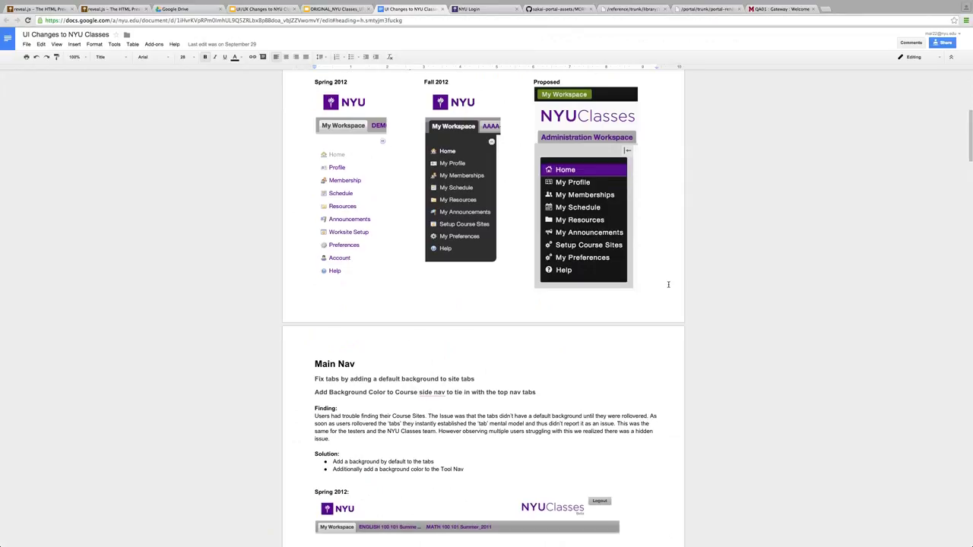
{"action": "scroll", "coordinate": [669, 284], "scroll_direction": "up", "scroll_amount": 1}
{"action": "scroll", "coordinate": [669, 284], "scroll_direction": "down", "scroll_amount": 1}
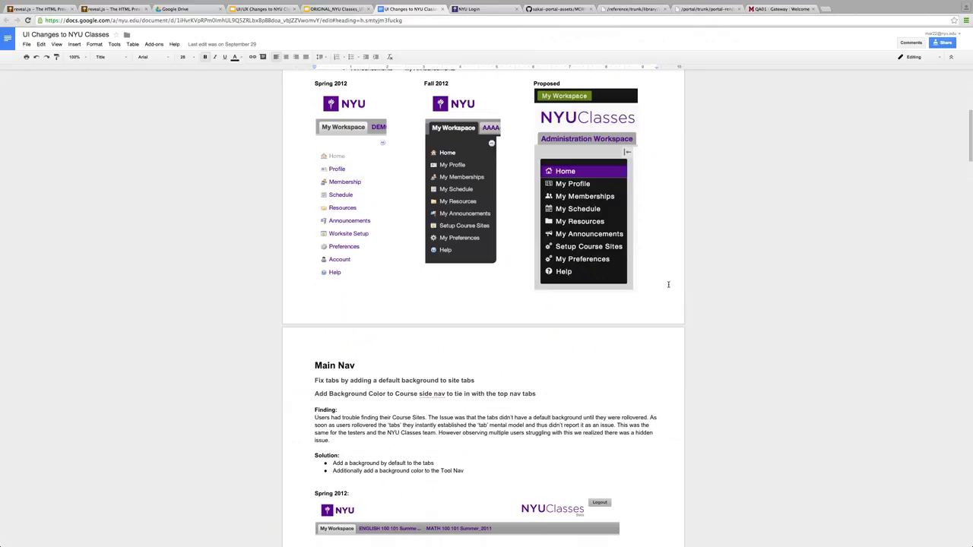
{"action": "scroll", "coordinate": [668, 284], "scroll_direction": "down", "scroll_amount": 1}
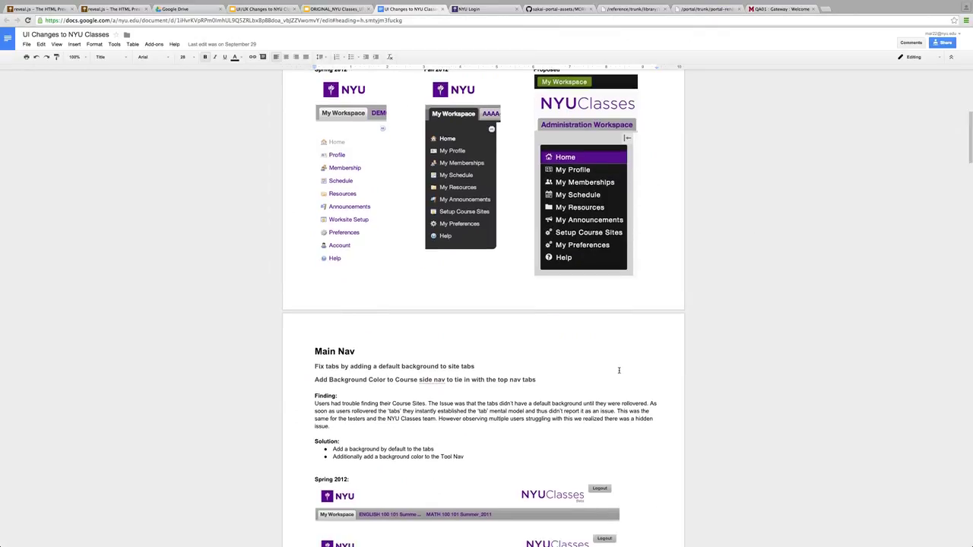
{"action": "scroll", "coordinate": [728, 286], "scroll_direction": "up", "scroll_amount": 5}
{"action": "scroll", "coordinate": [723, 284], "scroll_direction": "up", "scroll_amount": 1}
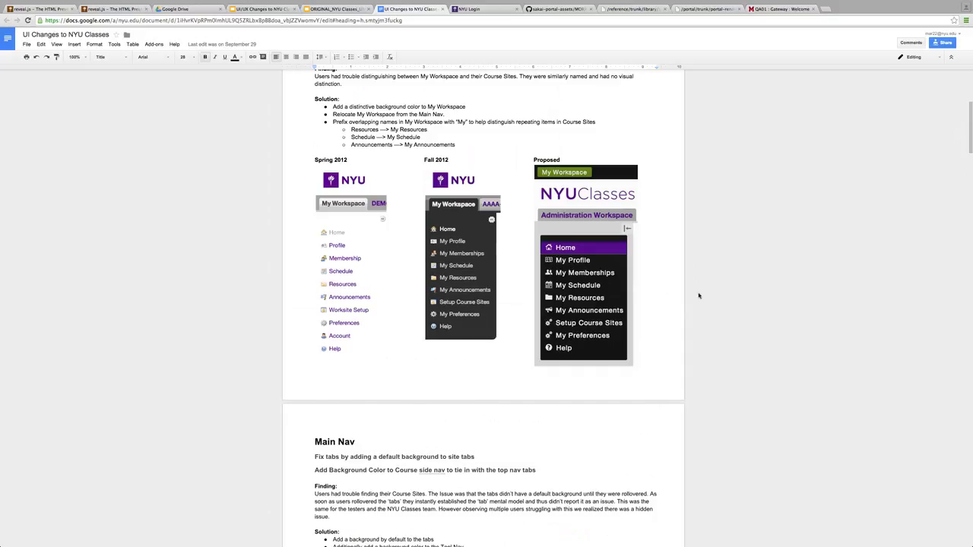
{"action": "scroll", "coordinate": [699, 296], "scroll_direction": "down", "scroll_amount": 3}
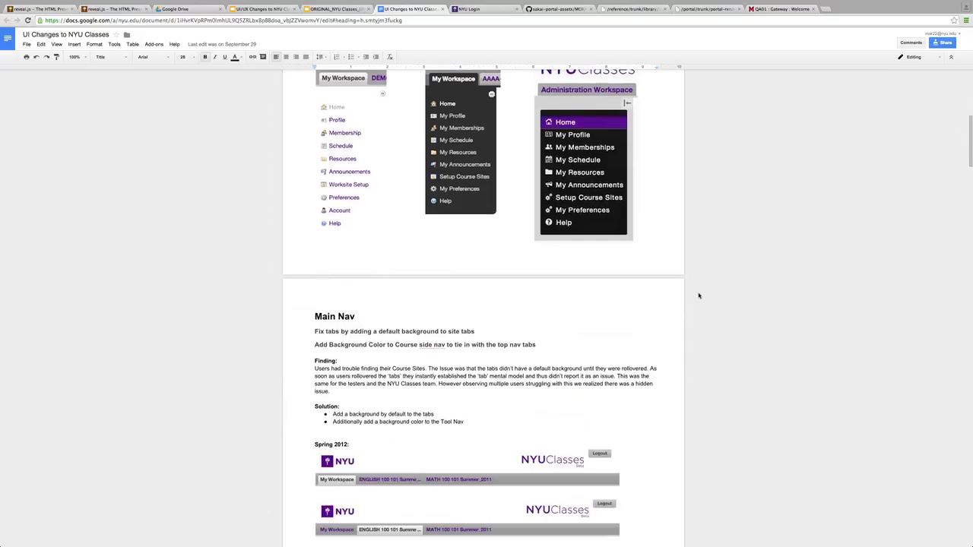
{"action": "scroll", "coordinate": [699, 296], "scroll_direction": "down", "scroll_amount": 6}
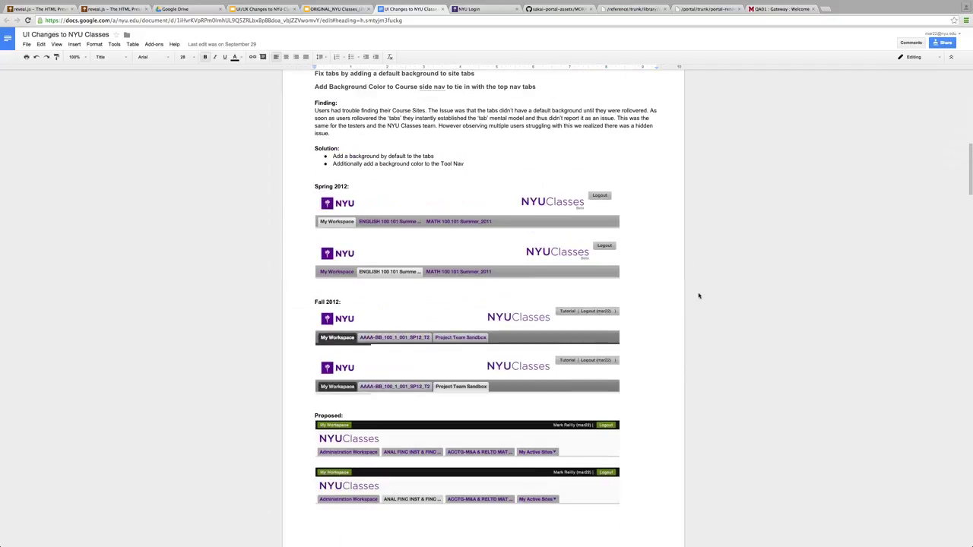
{"action": "scroll", "coordinate": [699, 296], "scroll_direction": "up", "scroll_amount": 1}
{"action": "scroll", "coordinate": [699, 296], "scroll_direction": "down", "scroll_amount": 1}
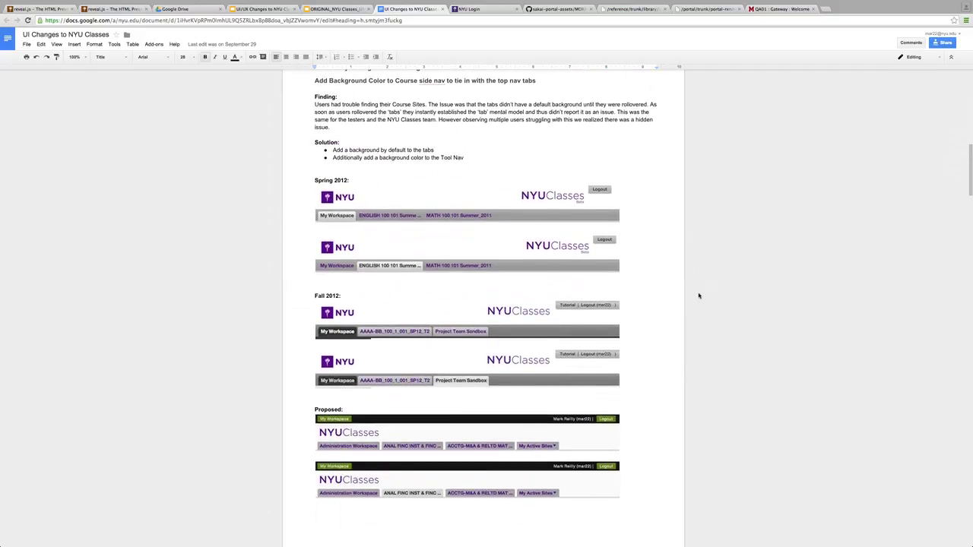
{"action": "scroll", "coordinate": [698, 296], "scroll_direction": "up", "scroll_amount": 2}
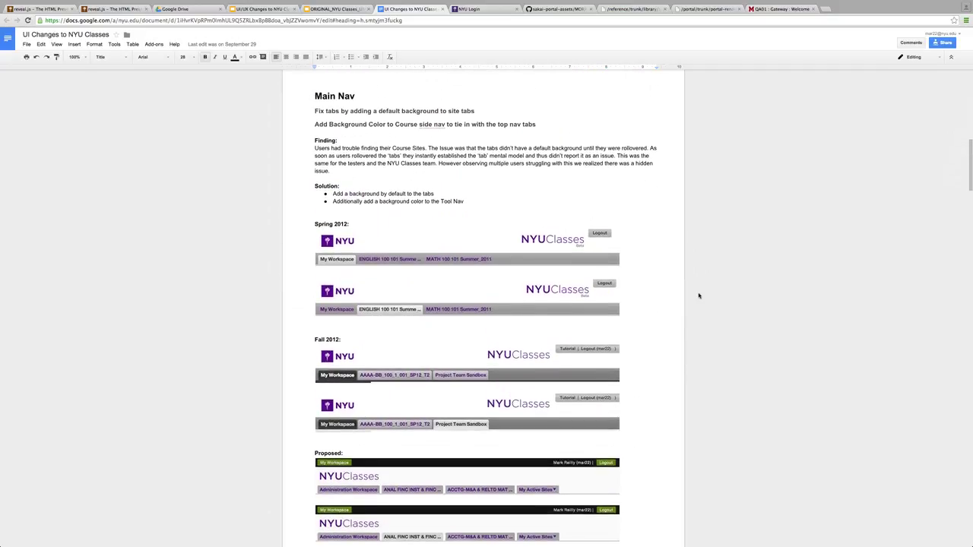
{"action": "scroll", "coordinate": [699, 296], "scroll_direction": "down", "scroll_amount": 6}
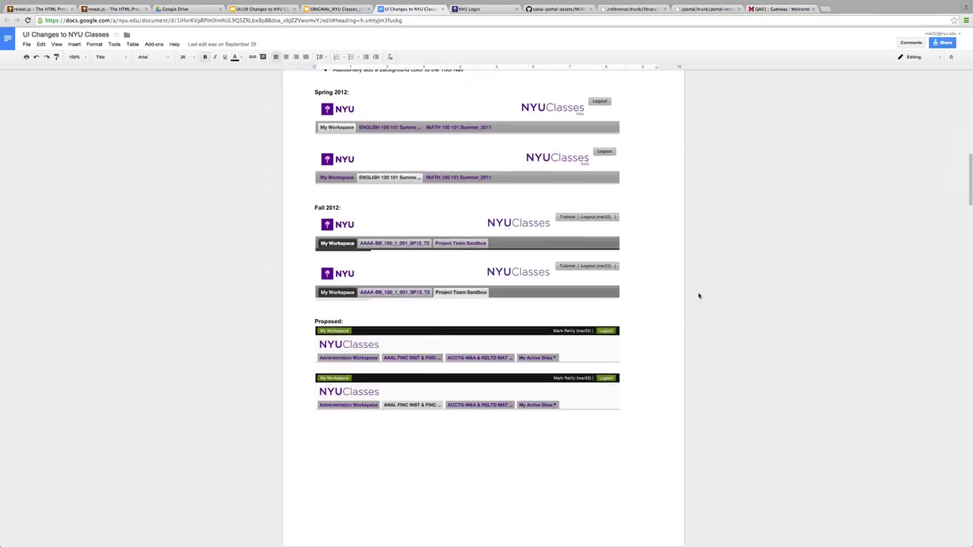
{"action": "scroll", "coordinate": [699, 295], "scroll_direction": "up", "scroll_amount": 1}
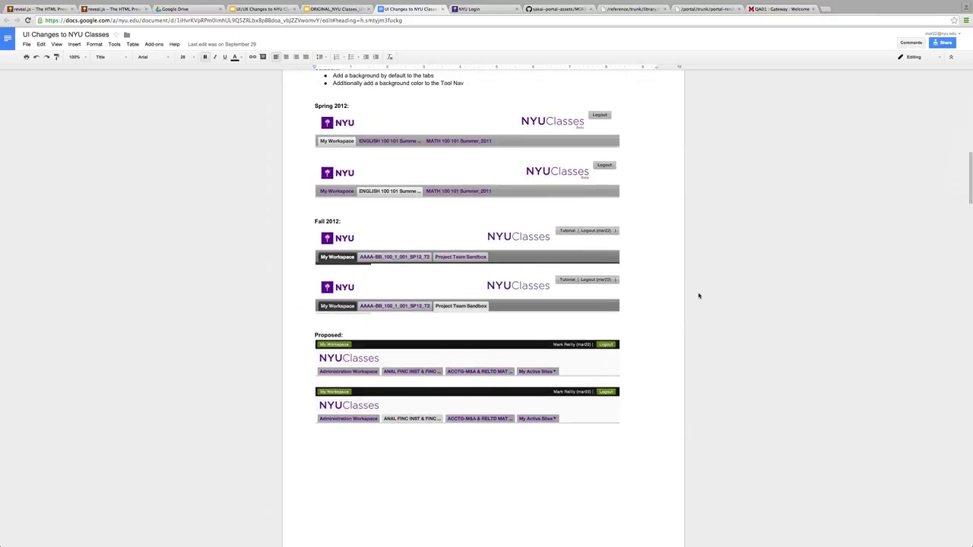
{"action": "scroll", "coordinate": [698, 295], "scroll_direction": "up", "scroll_amount": 2}
{"action": "scroll", "coordinate": [698, 296], "scroll_direction": "down", "scroll_amount": 1}
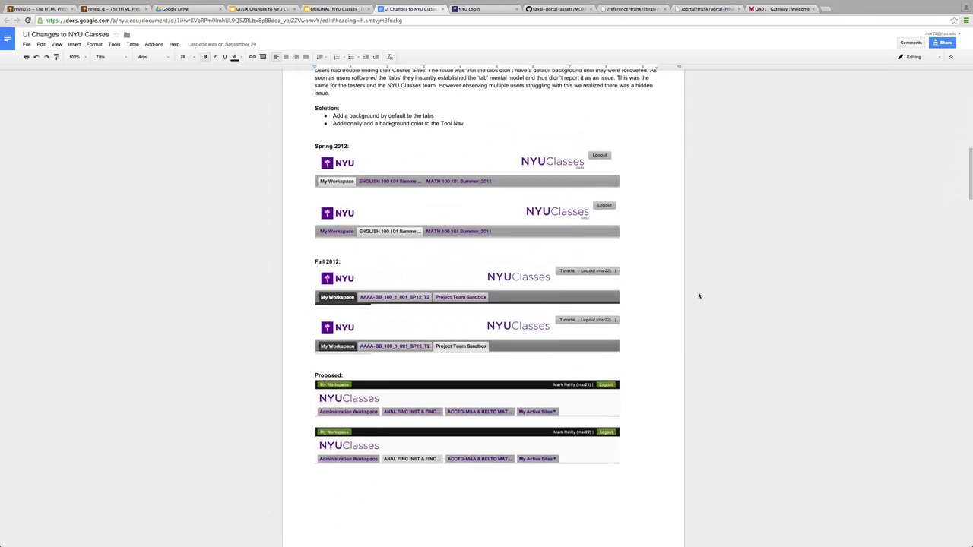
{"action": "scroll", "coordinate": [699, 296], "scroll_direction": "down", "scroll_amount": 1}
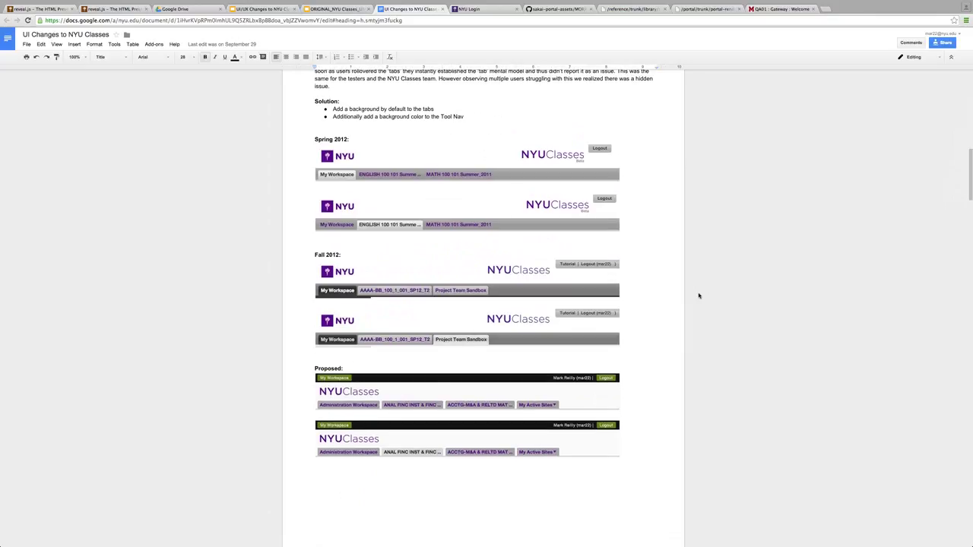
{"action": "scroll", "coordinate": [698, 296], "scroll_direction": "down", "scroll_amount": 1}
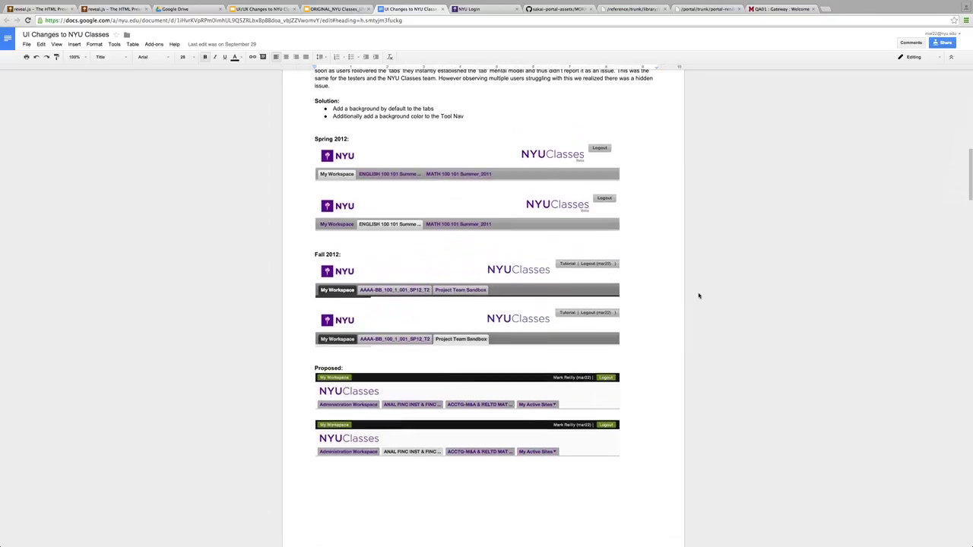
{"action": "scroll", "coordinate": [699, 296], "scroll_direction": "down", "scroll_amount": 5}
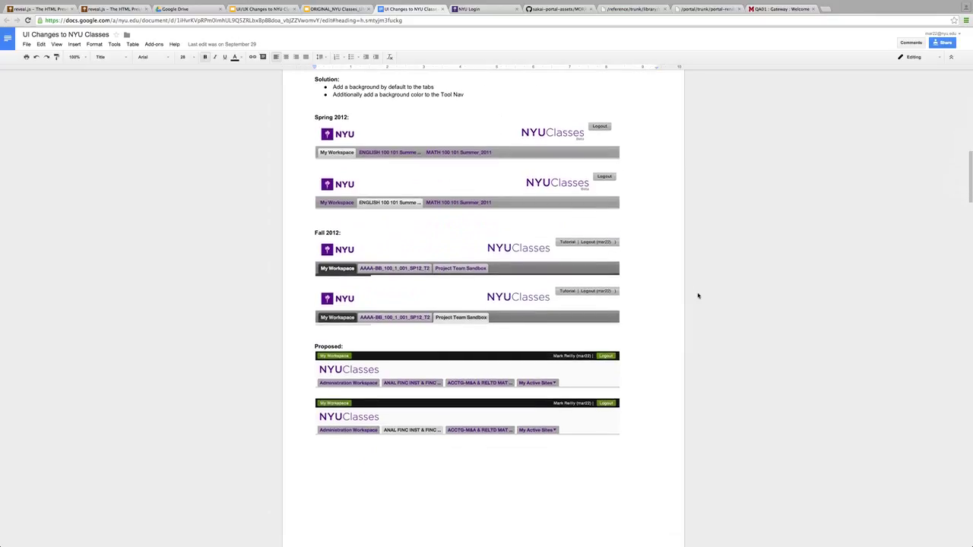
{"action": "scroll", "coordinate": [699, 296], "scroll_direction": "down", "scroll_amount": 1}
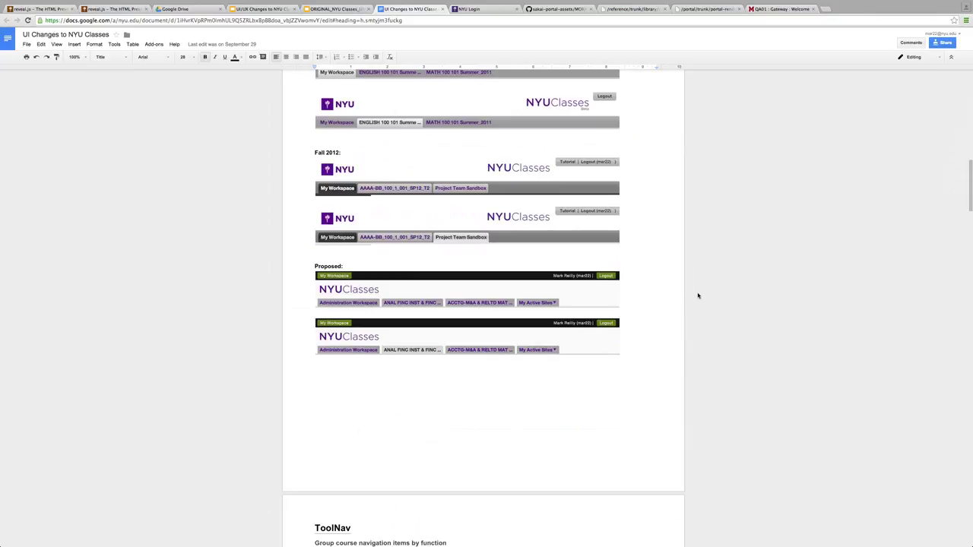
{"action": "scroll", "coordinate": [699, 296], "scroll_direction": "up", "scroll_amount": 1}
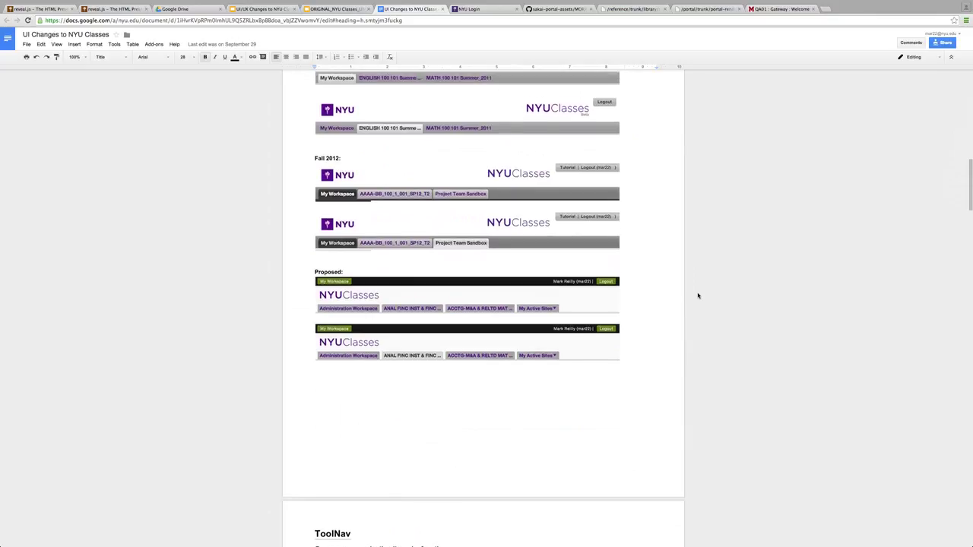
{"action": "scroll", "coordinate": [698, 296], "scroll_direction": "up", "scroll_amount": 3}
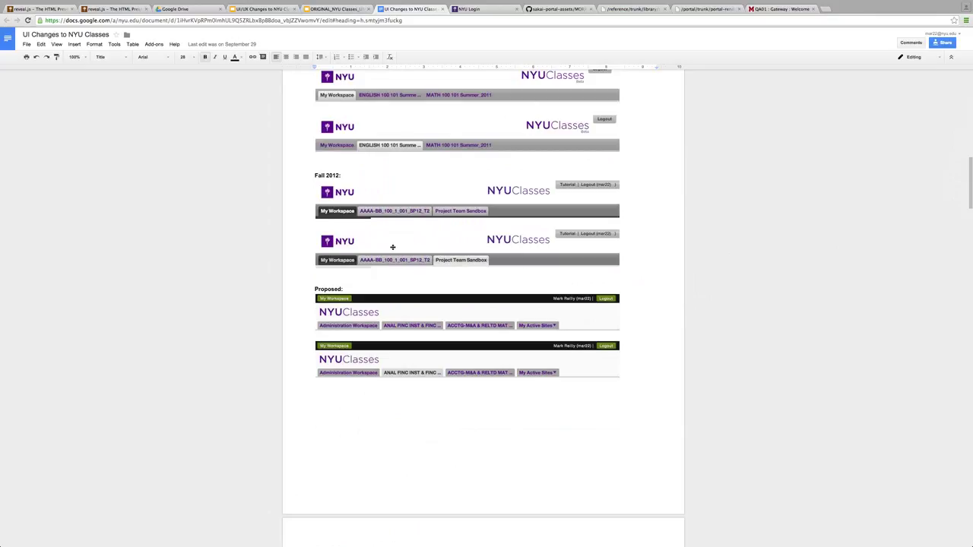
{"action": "scroll", "coordinate": [400, 189], "scroll_direction": "up", "scroll_amount": 2}
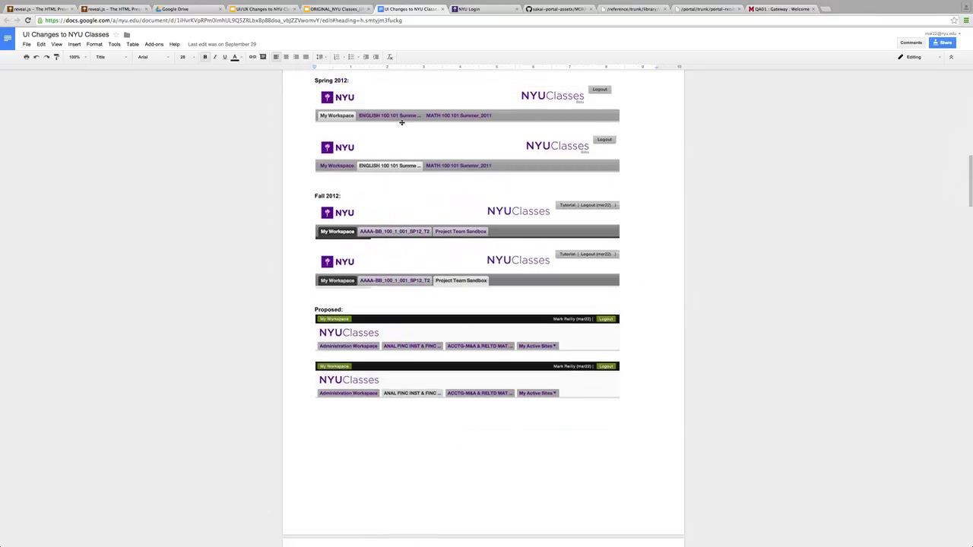
{"action": "scroll", "coordinate": [672, 124], "scroll_direction": "up", "scroll_amount": 1}
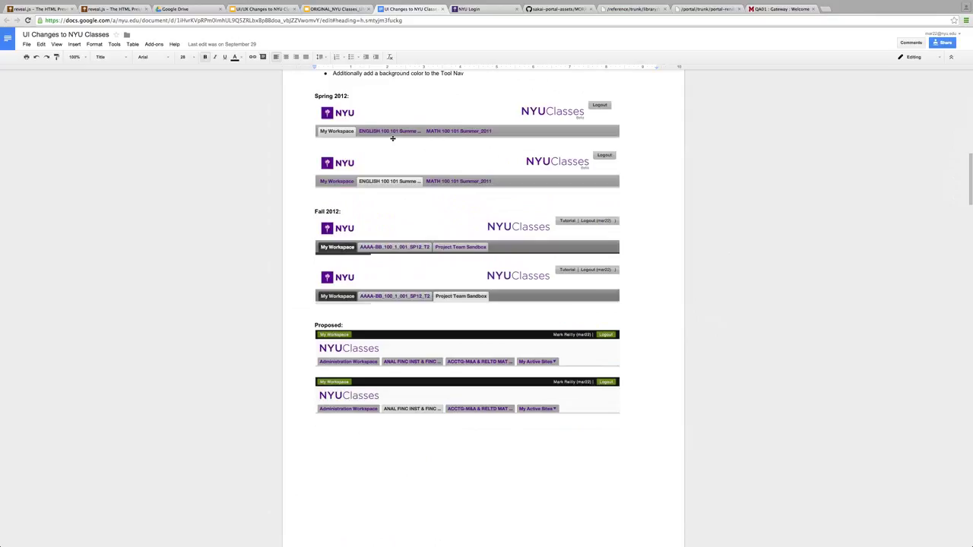
{"action": "scroll", "coordinate": [392, 138], "scroll_direction": "down", "scroll_amount": 1}
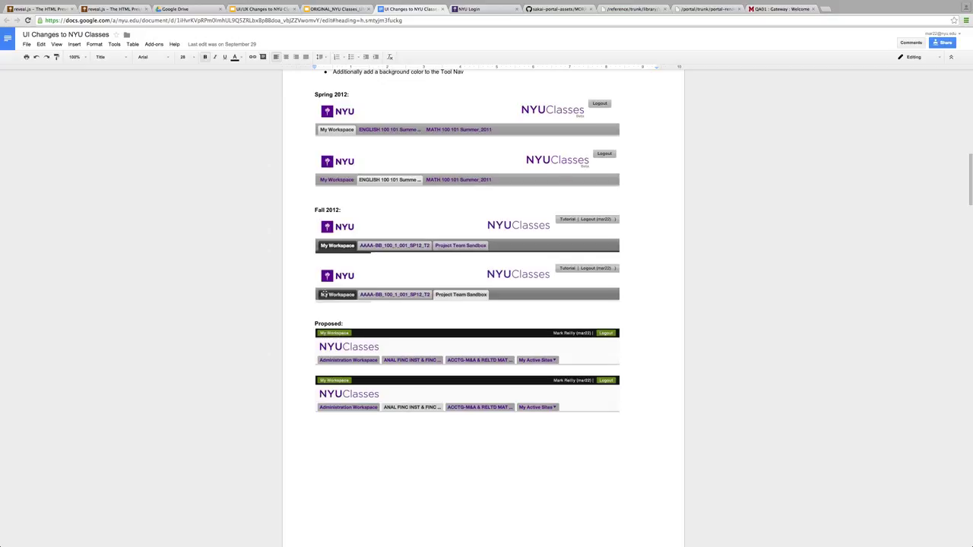
{"action": "scroll", "coordinate": [324, 294], "scroll_direction": "down", "scroll_amount": 1}
{"action": "scroll", "coordinate": [303, 259], "scroll_direction": "down", "scroll_amount": 3}
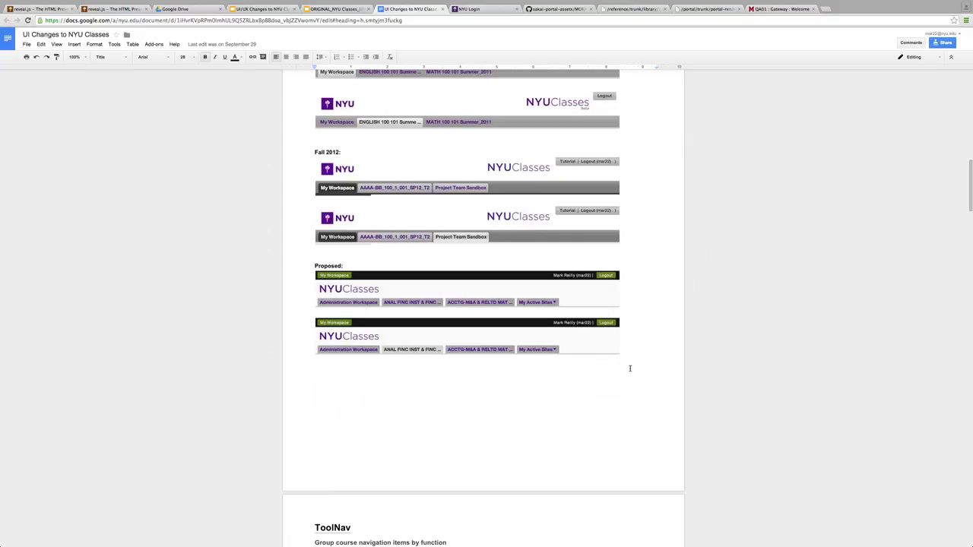
{"action": "scroll", "coordinate": [397, 305], "scroll_direction": "down", "scroll_amount": 1}
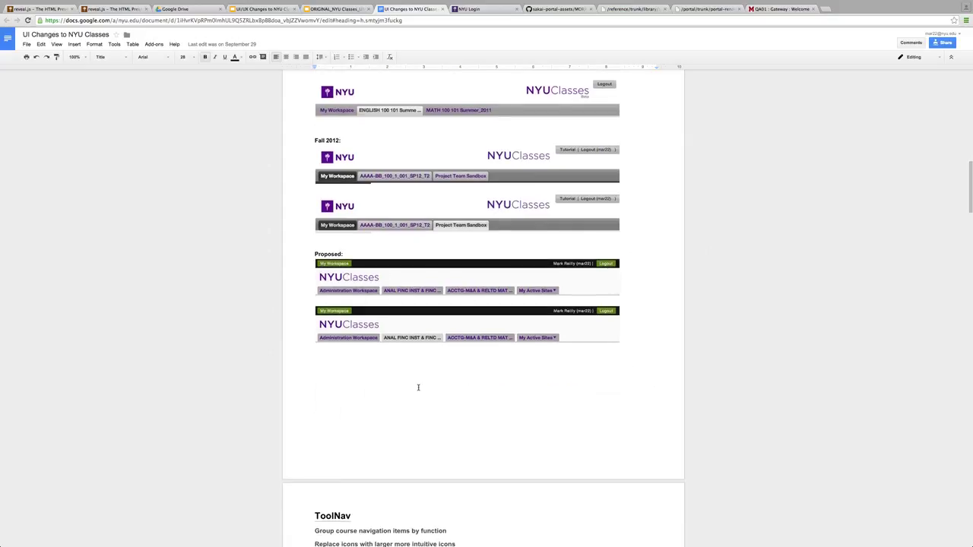
{"action": "scroll", "coordinate": [418, 388], "scroll_direction": "down", "scroll_amount": 3}
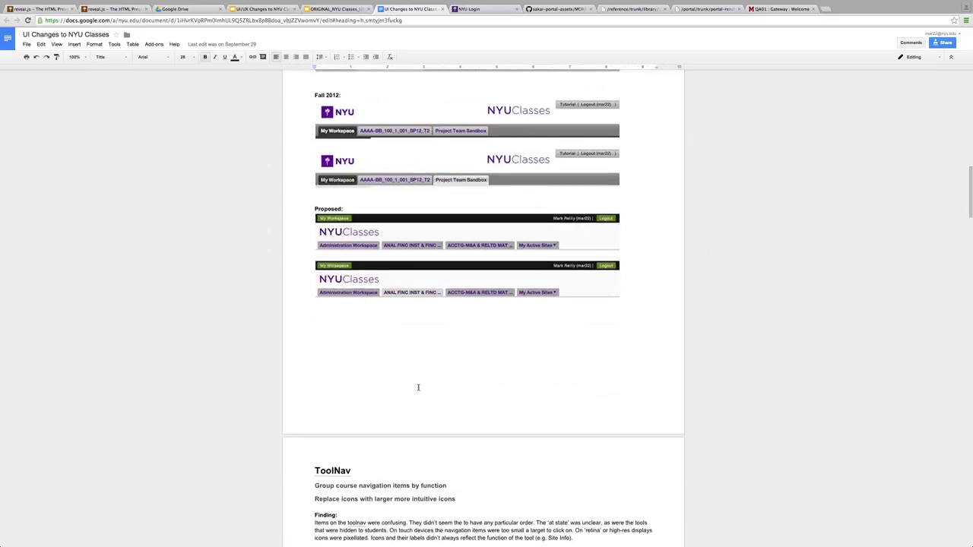
- Scroll past the ToolNav menu images to the Spring 2012 and Proposed Calendar and Resources screenshots
{"action": "scroll", "coordinate": [418, 388], "scroll_direction": "down", "scroll_amount": 1}
{"action": "scroll", "coordinate": [418, 388], "scroll_direction": "down", "scroll_amount": 10}
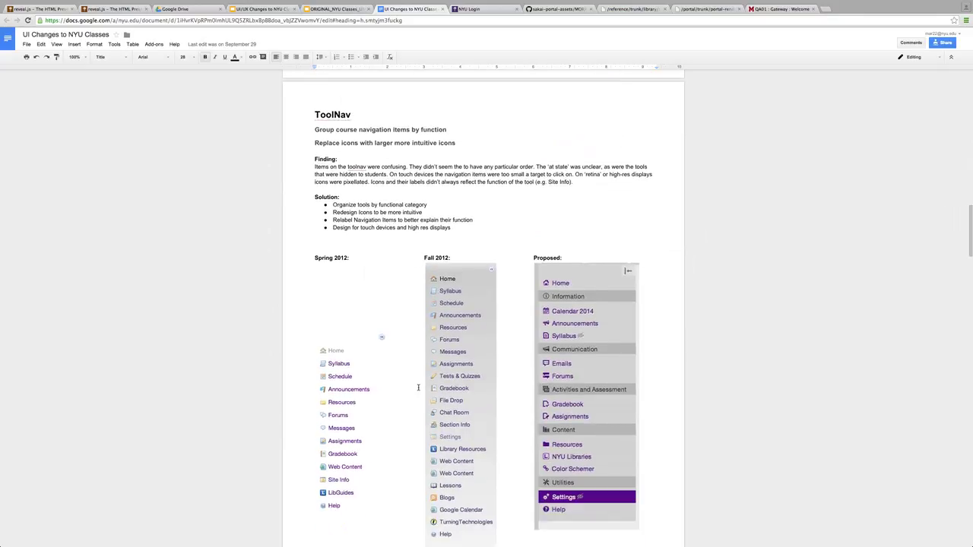
{"action": "scroll", "coordinate": [418, 388], "scroll_direction": "down", "scroll_amount": 2}
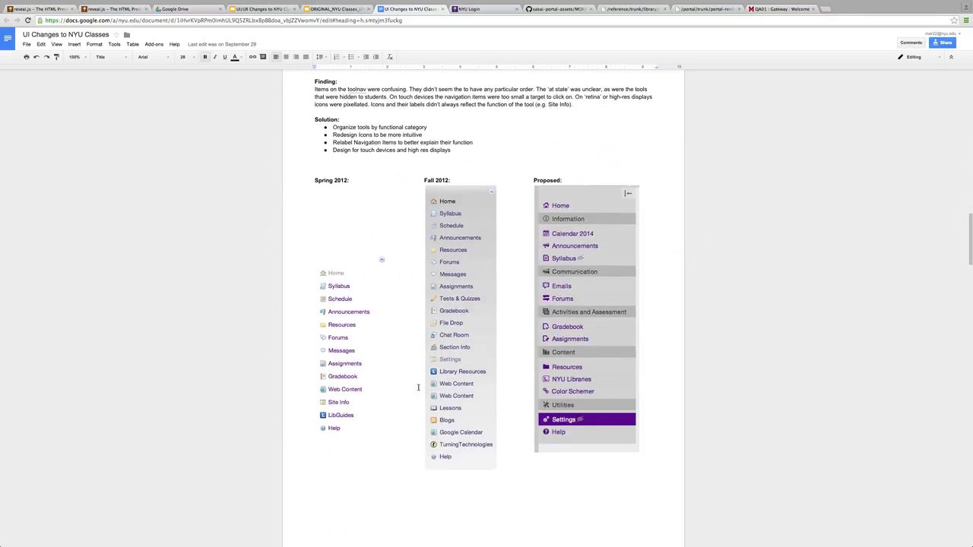
{"action": "scroll", "coordinate": [418, 387], "scroll_direction": "up", "scroll_amount": 2}
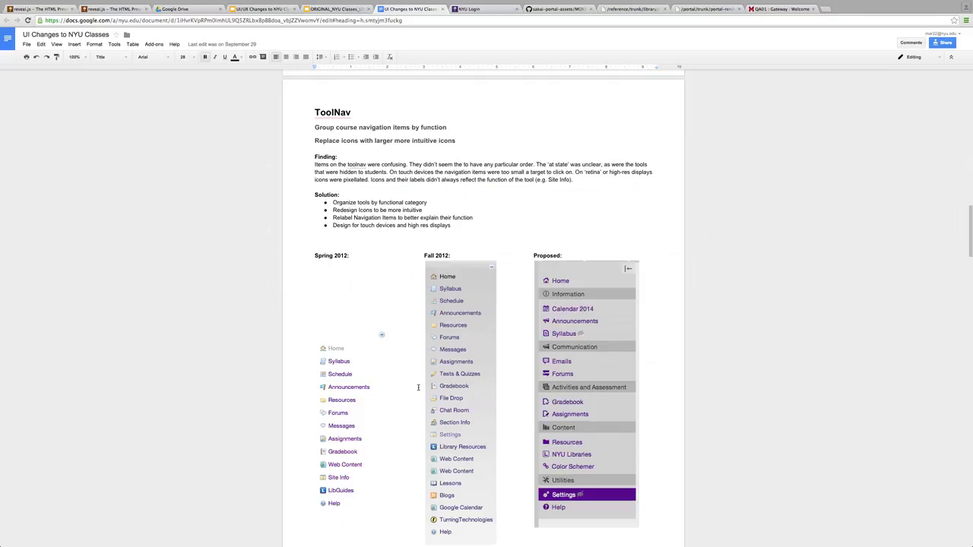
{"action": "scroll", "coordinate": [418, 387], "scroll_direction": "down", "scroll_amount": 2}
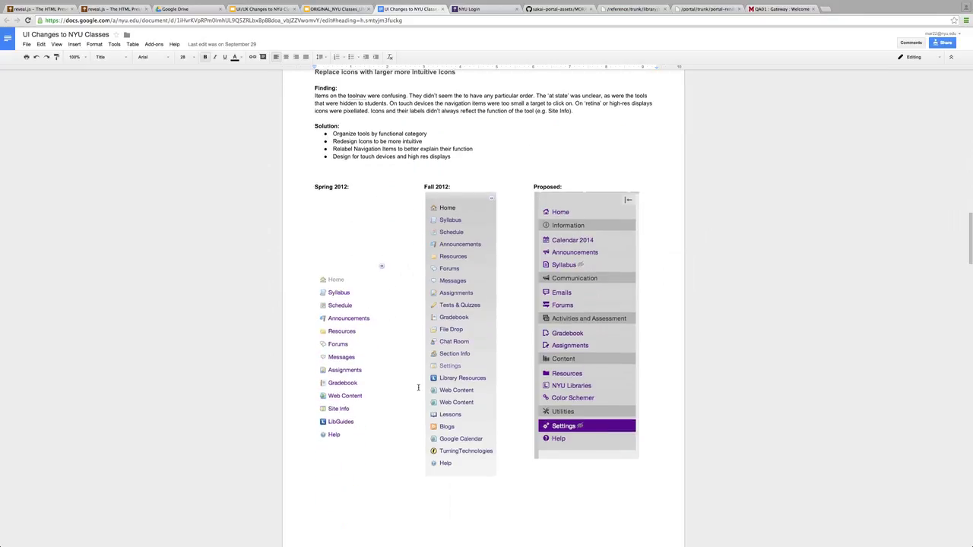
{"action": "scroll", "coordinate": [418, 388], "scroll_direction": "down", "scroll_amount": 1}
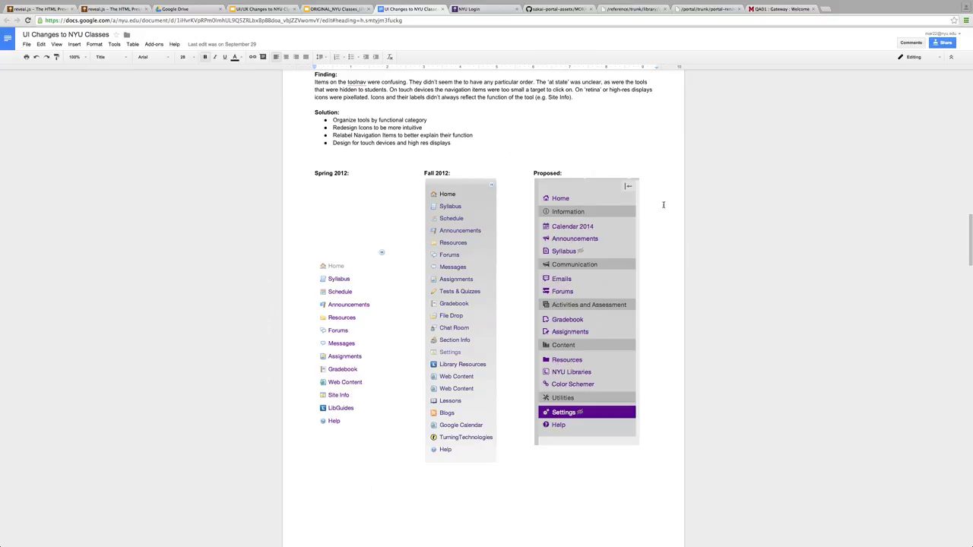
{"action": "scroll", "coordinate": [682, 253], "scroll_direction": "down", "scroll_amount": 5}
{"action": "scroll", "coordinate": [661, 319], "scroll_direction": "up", "scroll_amount": 5}
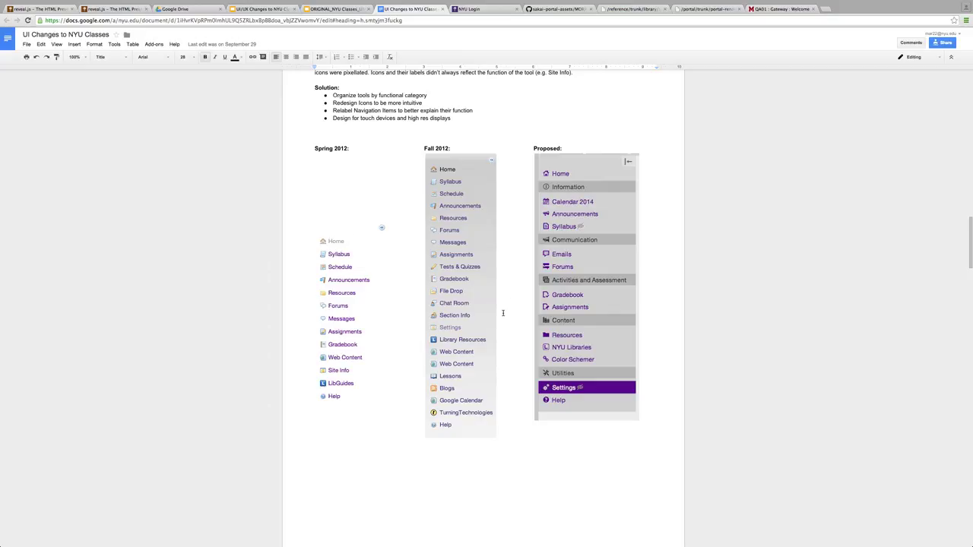
{"action": "scroll", "coordinate": [502, 313], "scroll_direction": "down", "scroll_amount": 2}
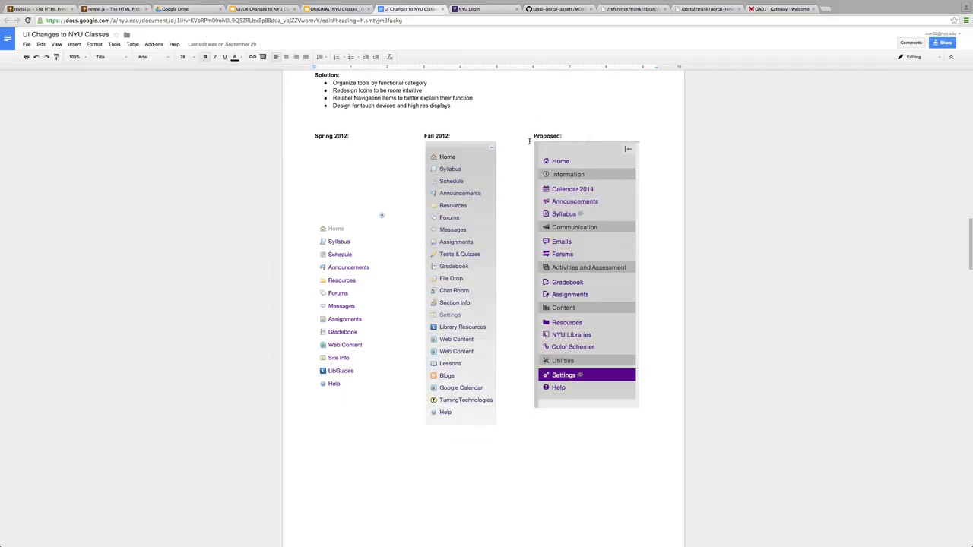
{"action": "scroll", "coordinate": [504, 183], "scroll_direction": "up", "scroll_amount": 3}
{"action": "scroll", "coordinate": [506, 183], "scroll_direction": "down", "scroll_amount": 4}
- Scroll to the 'Tool Pages (contd.)' heading and its Spring 2012 My Workspace screenshot
{"action": "scroll", "coordinate": [508, 181], "scroll_direction": "down", "scroll_amount": 15}
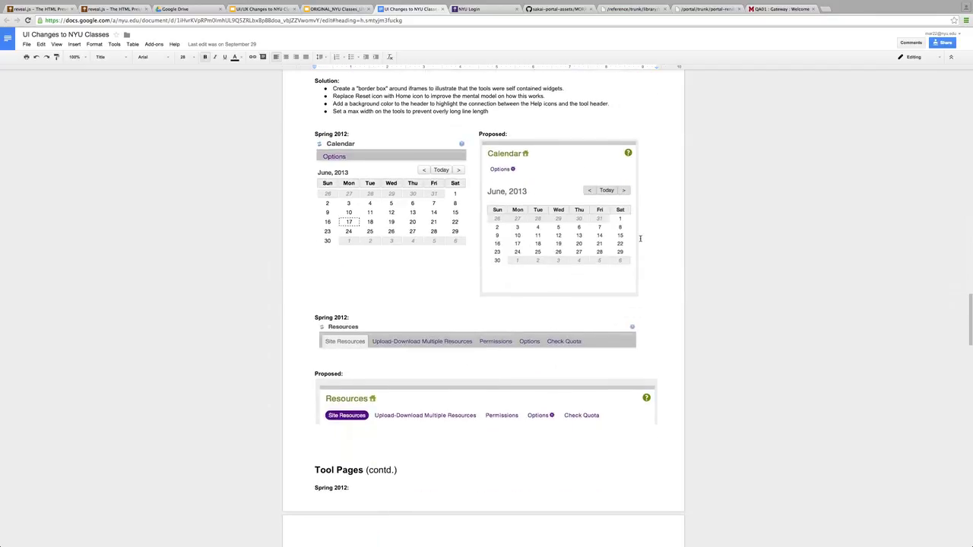
{"action": "scroll", "coordinate": [640, 239], "scroll_direction": "up", "scroll_amount": 3}
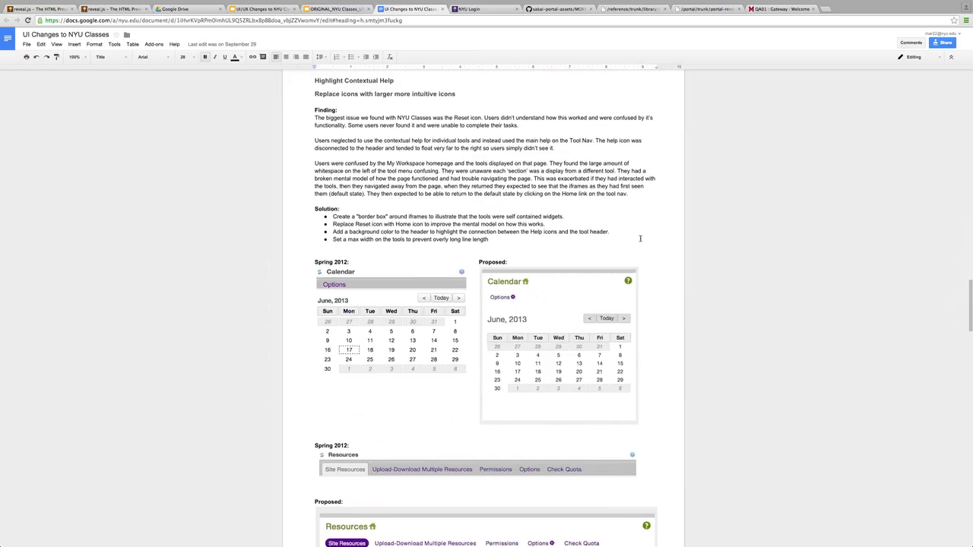
{"action": "scroll", "coordinate": [640, 238], "scroll_direction": "down", "scroll_amount": 1}
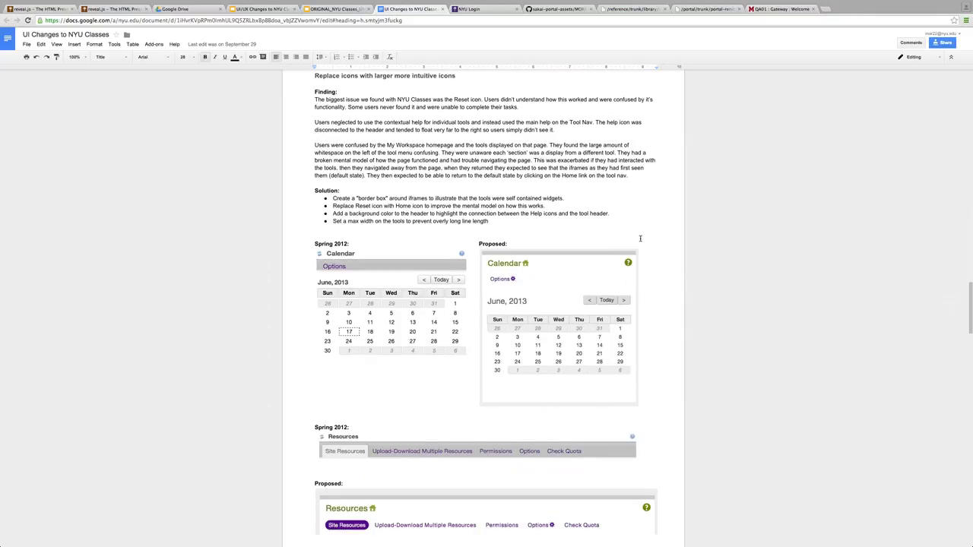
{"action": "scroll", "coordinate": [640, 238], "scroll_direction": "down", "scroll_amount": 1}
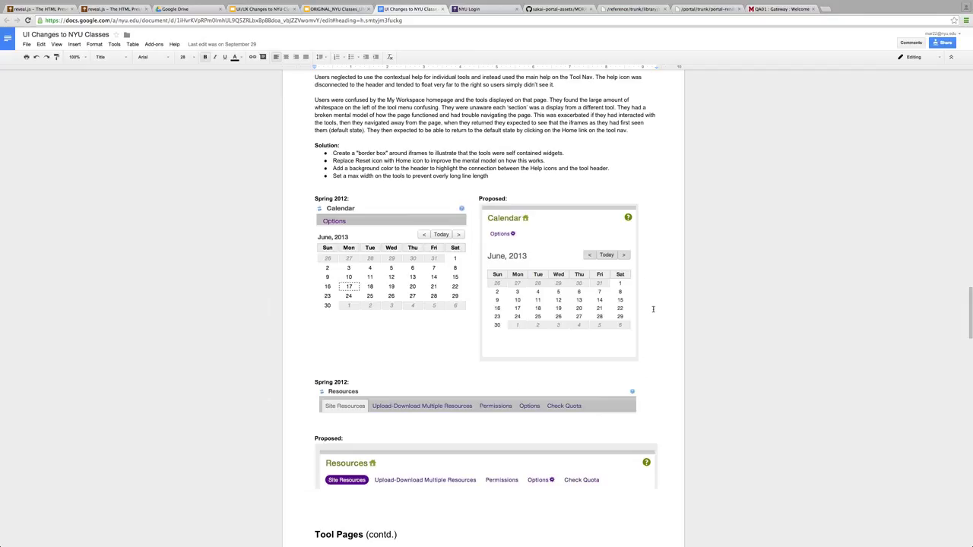
{"action": "scroll", "coordinate": [653, 309], "scroll_direction": "down", "scroll_amount": 1}
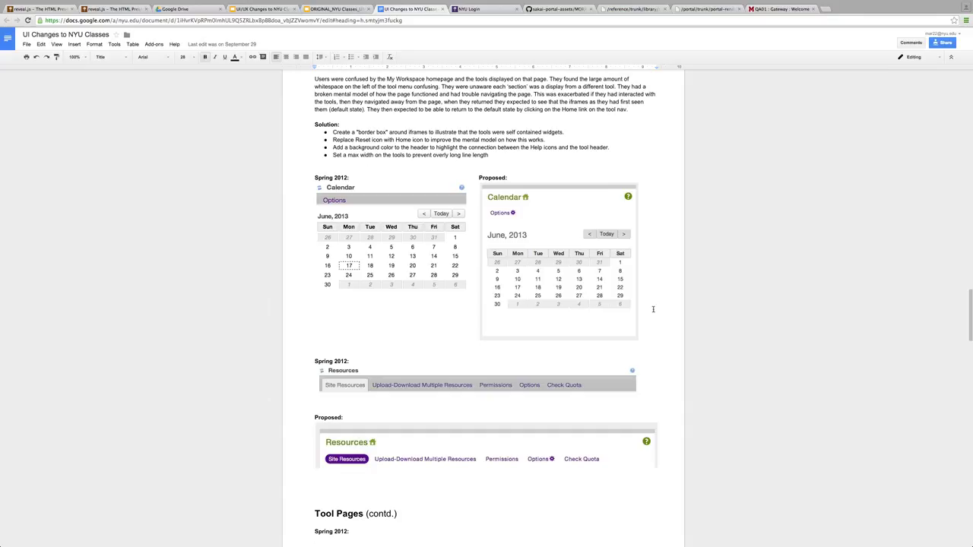
{"action": "scroll", "coordinate": [658, 342], "scroll_direction": "down", "scroll_amount": 1}
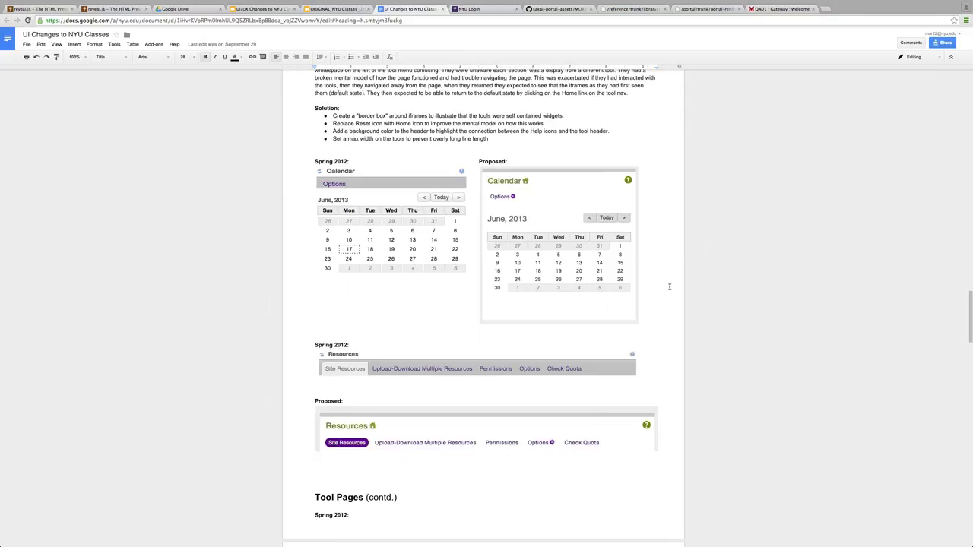
{"action": "scroll", "coordinate": [670, 287], "scroll_direction": "down", "scroll_amount": 5}
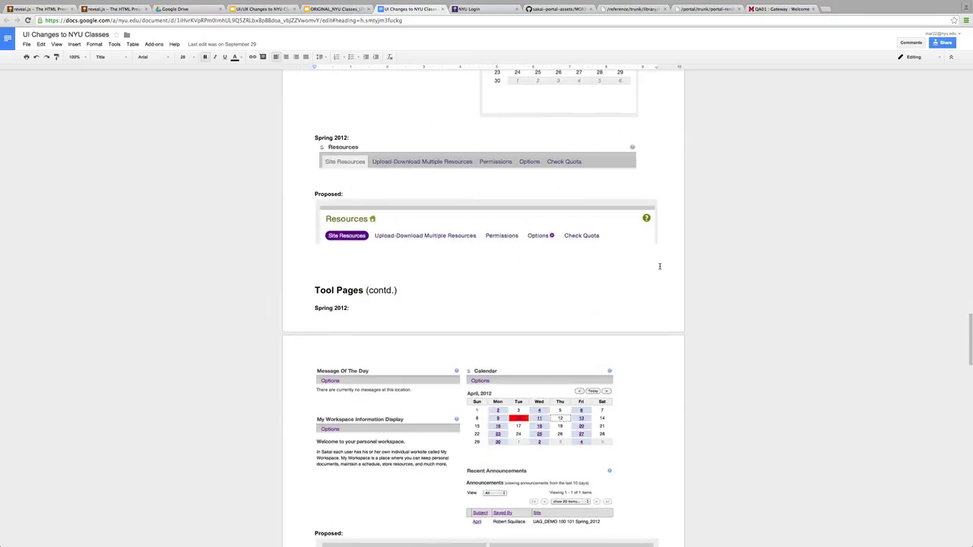
- Compare the Spring 2012 screenshot with the Proposed Site Information, Announcements, Calendar and Message Center panels
{"action": "scroll", "coordinate": [517, 263], "scroll_direction": "down", "scroll_amount": 3}
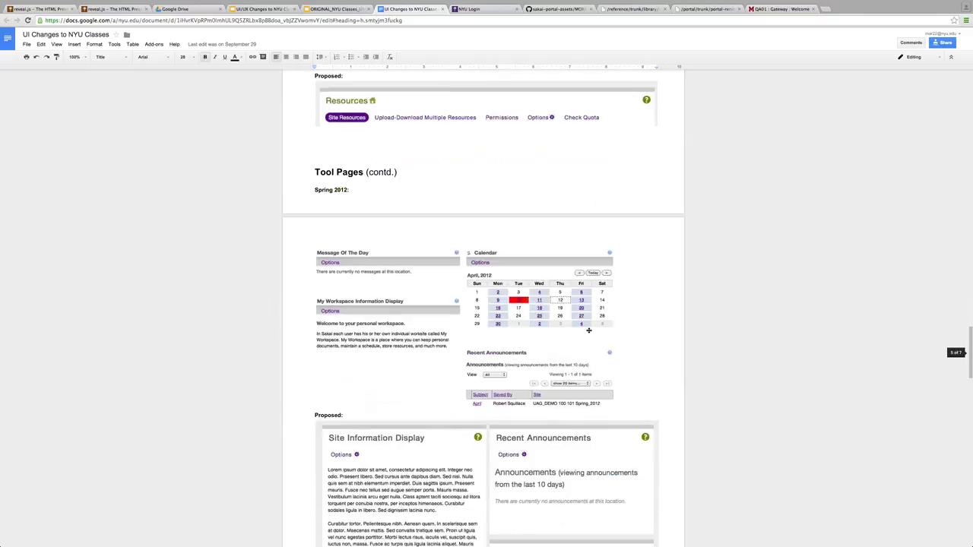
{"action": "scroll", "coordinate": [589, 330], "scroll_direction": "down", "scroll_amount": 8}
{"action": "scroll", "coordinate": [588, 330], "scroll_direction": "up", "scroll_amount": 1}
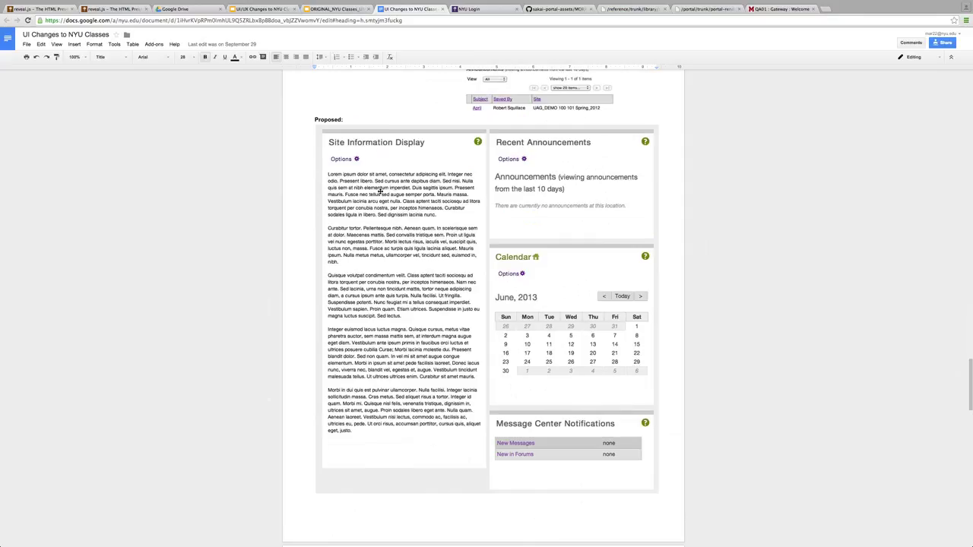
{"action": "scroll", "coordinate": [316, 144], "scroll_direction": "up", "scroll_amount": 1}
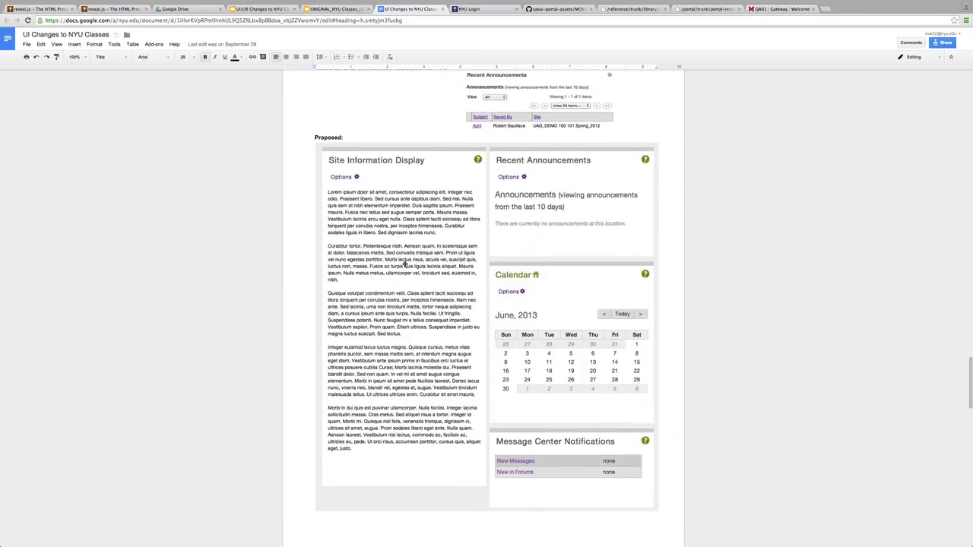
{"action": "scroll", "coordinate": [404, 263], "scroll_direction": "up", "scroll_amount": 5}
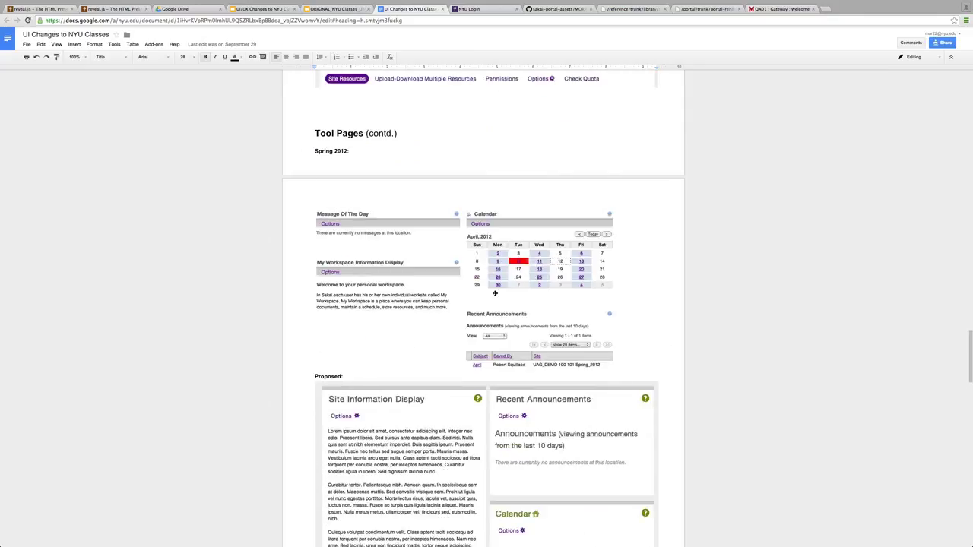
{"action": "scroll", "coordinate": [424, 315], "scroll_direction": "down", "scroll_amount": 8}
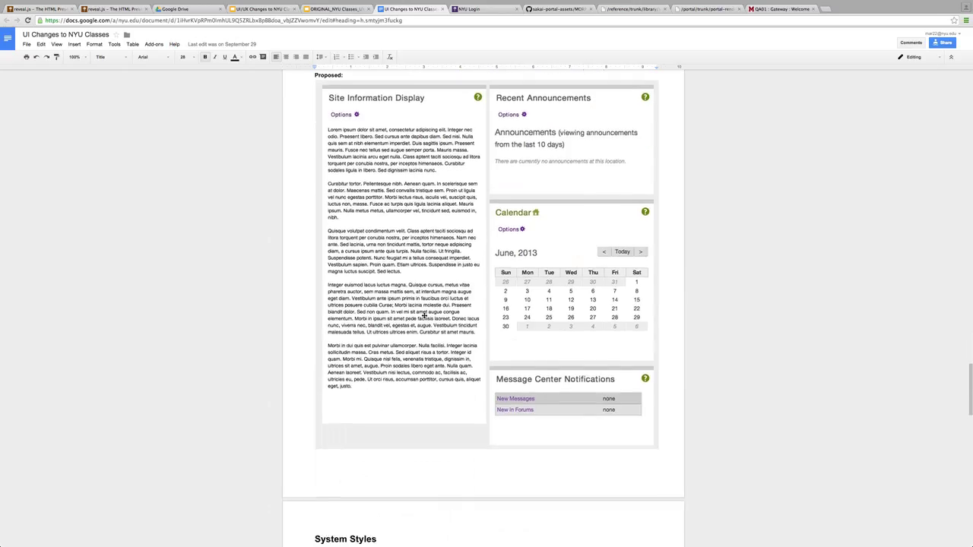
- Scroll past the Information, Error, Warning and Success alert samples and the Spring 2012/2013/Proposed button comparisons
{"action": "scroll", "coordinate": [425, 315], "scroll_direction": "down", "scroll_amount": 7}
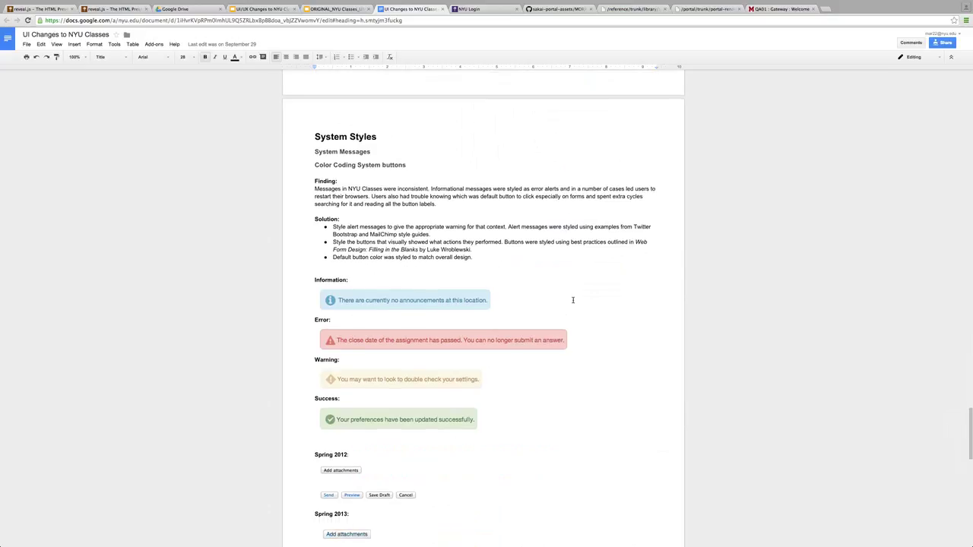
{"action": "scroll", "coordinate": [574, 300], "scroll_direction": "down", "scroll_amount": 1}
{"action": "scroll", "coordinate": [573, 299], "scroll_direction": "down", "scroll_amount": 2}
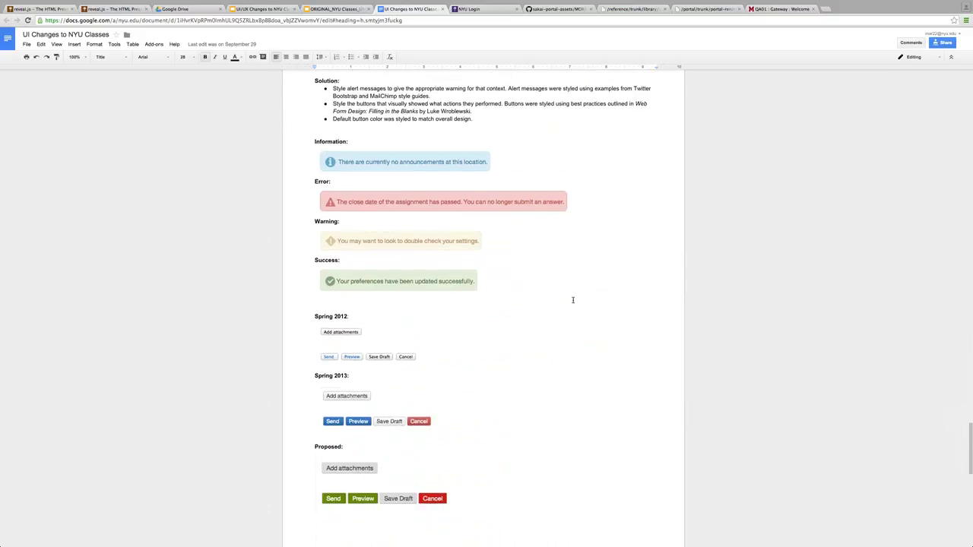
{"action": "scroll", "coordinate": [573, 299], "scroll_direction": "down", "scroll_amount": 1}
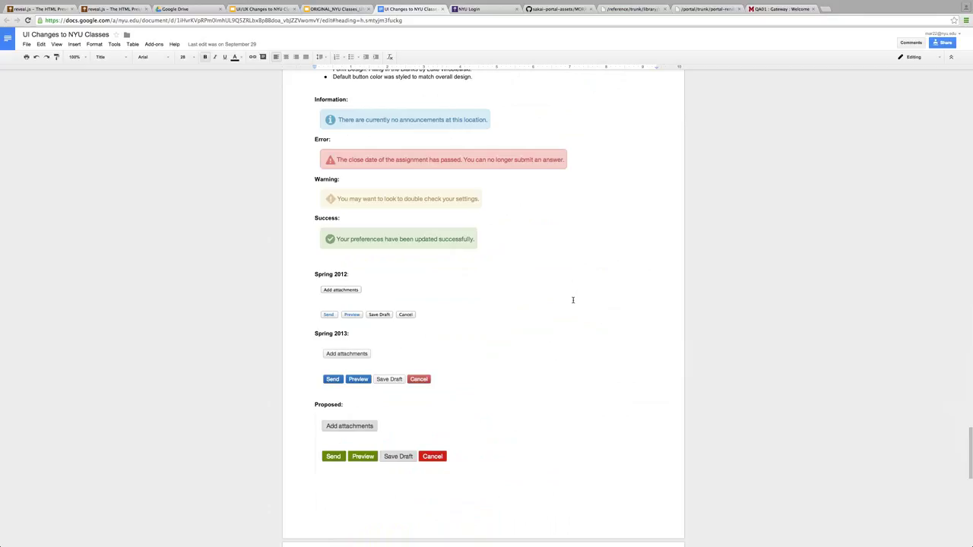
{"action": "scroll", "coordinate": [512, 341], "scroll_direction": "down", "scroll_amount": 3}
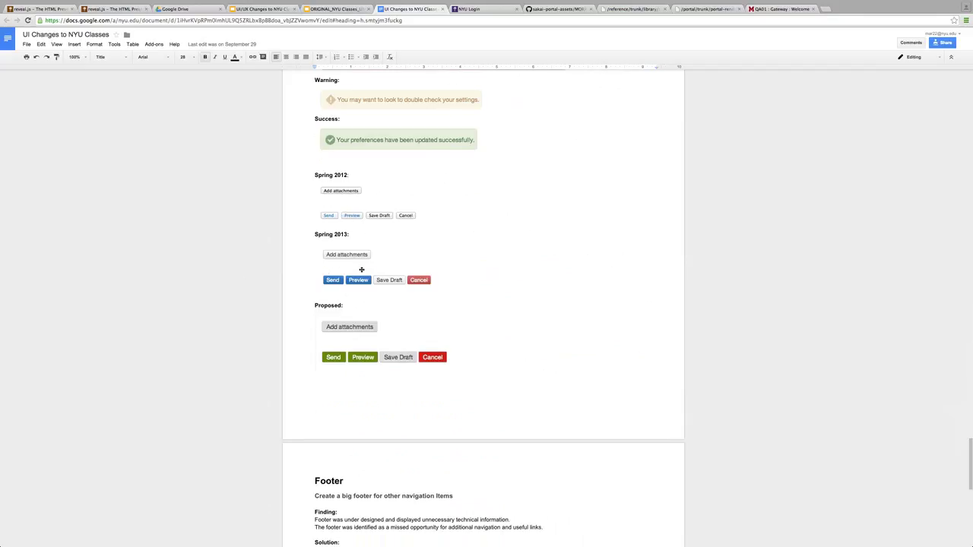
{"action": "scroll", "coordinate": [437, 226], "scroll_direction": "down", "scroll_amount": 1}
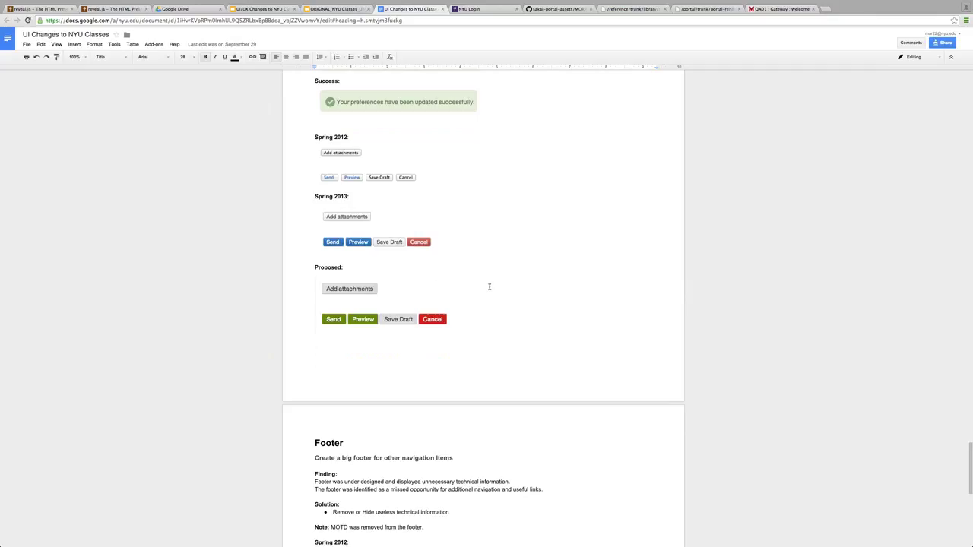
{"action": "scroll", "coordinate": [489, 287], "scroll_direction": "down", "scroll_amount": 1}
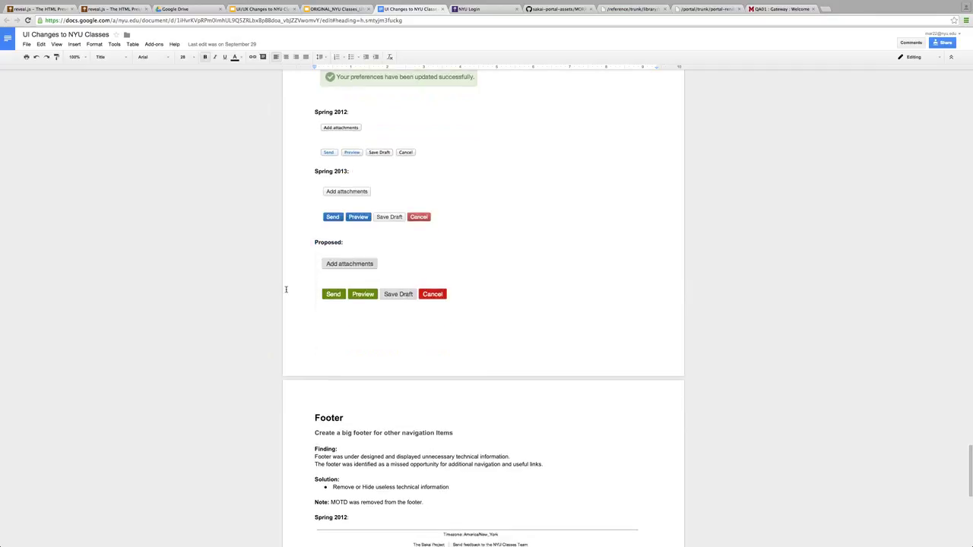
{"action": "scroll", "coordinate": [288, 287], "scroll_direction": "down", "scroll_amount": 1}
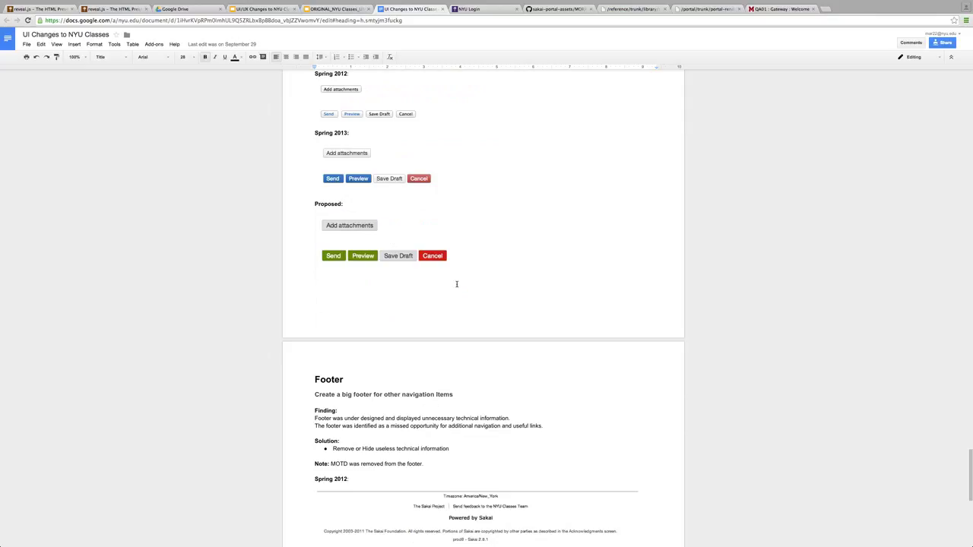
- Bring the Footer goal, findings, MOTD removal note, and Spring 2012 versus Proposed footer screenshots into view
{"action": "scroll", "coordinate": [457, 285], "scroll_direction": "down", "scroll_amount": 1}
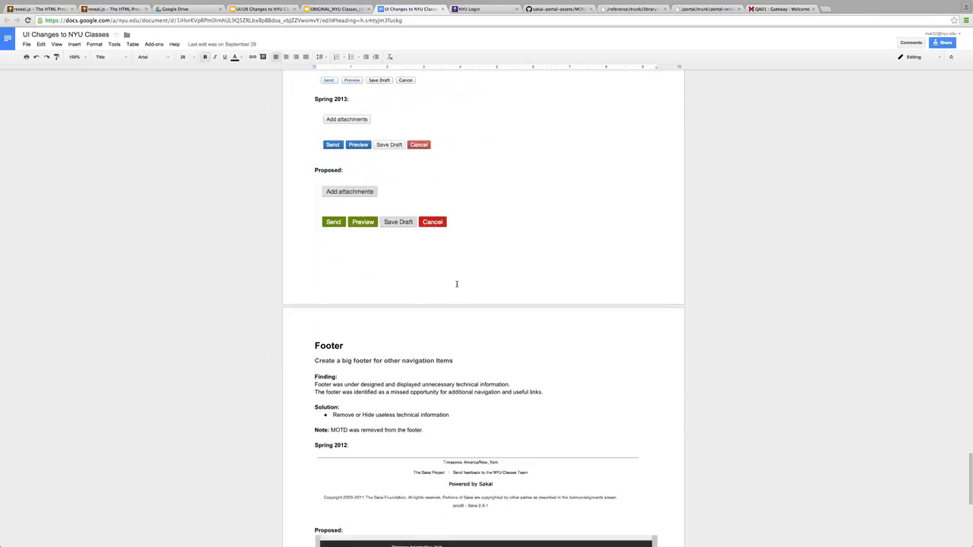
{"action": "scroll", "coordinate": [457, 285], "scroll_direction": "down", "scroll_amount": 2}
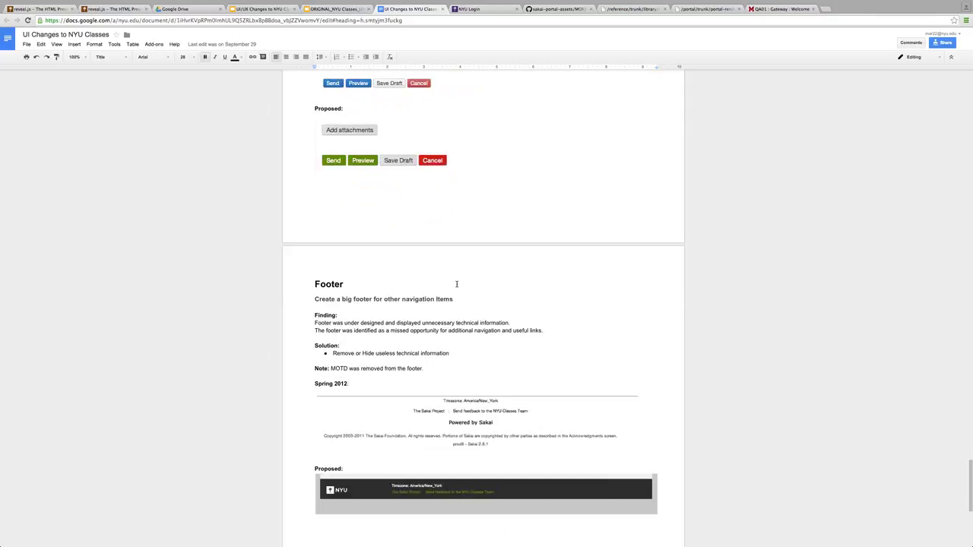
{"action": "scroll", "coordinate": [436, 173], "scroll_direction": "down", "scroll_amount": 1}
{"action": "scroll", "coordinate": [479, 197], "scroll_direction": "down", "scroll_amount": 4}
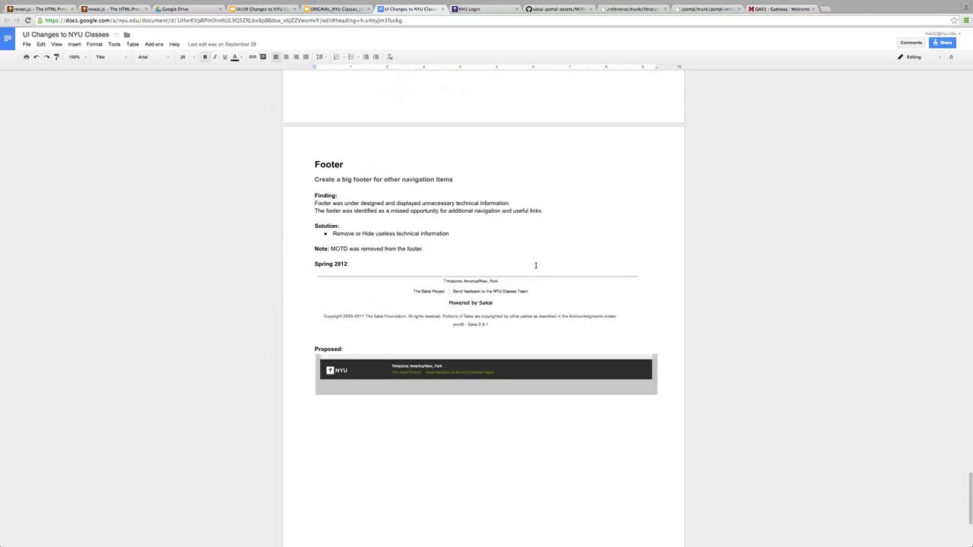
{"action": "scroll", "coordinate": [517, 281], "scroll_direction": "up", "scroll_amount": 1}
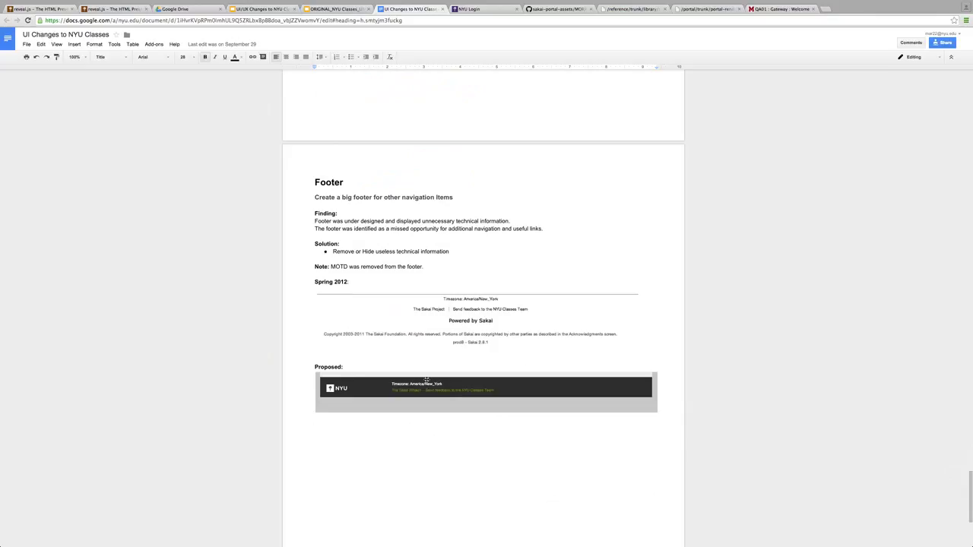
{"action": "scroll", "coordinate": [456, 304], "scroll_direction": "down", "scroll_amount": 1}
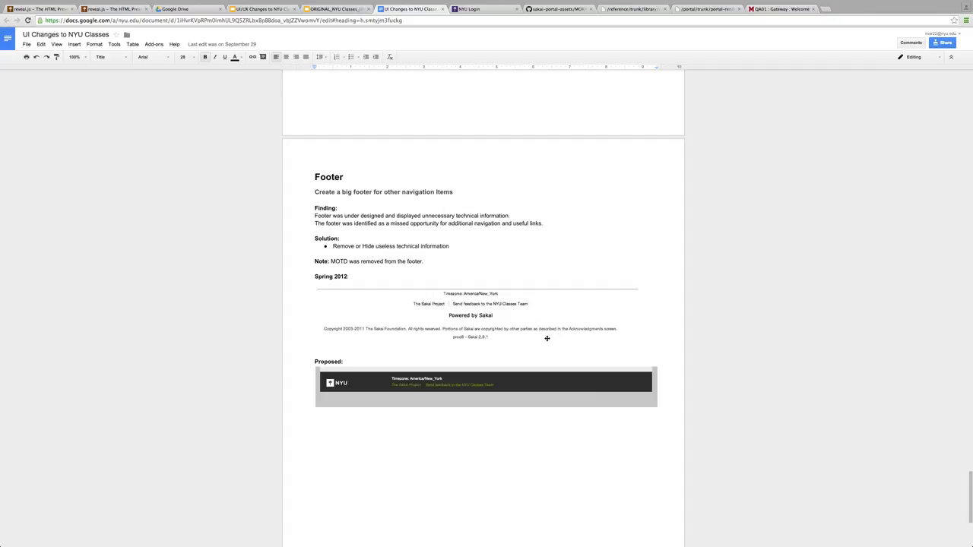
{"action": "scroll", "coordinate": [494, 346], "scroll_direction": "up", "scroll_amount": 1}
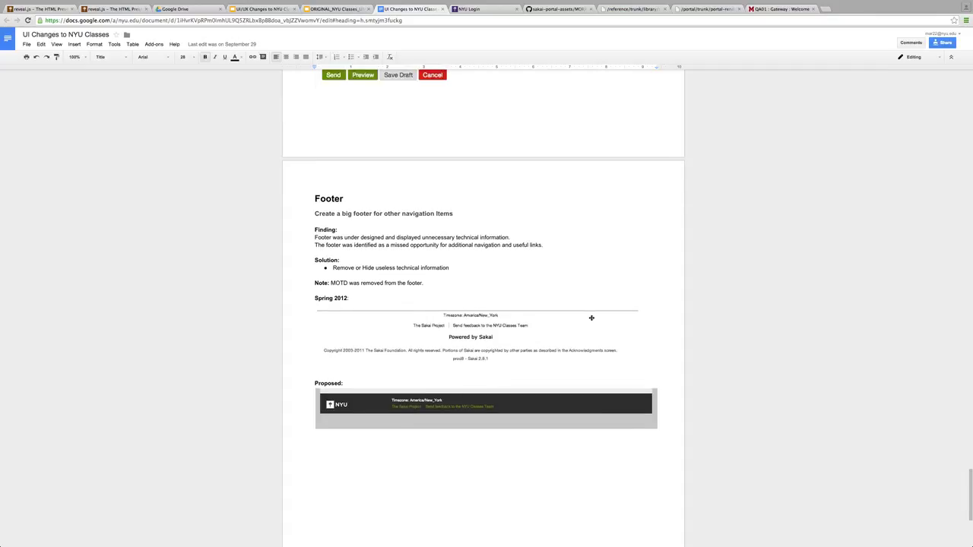
{"action": "scroll", "coordinate": [591, 318], "scroll_direction": "up", "scroll_amount": 1}
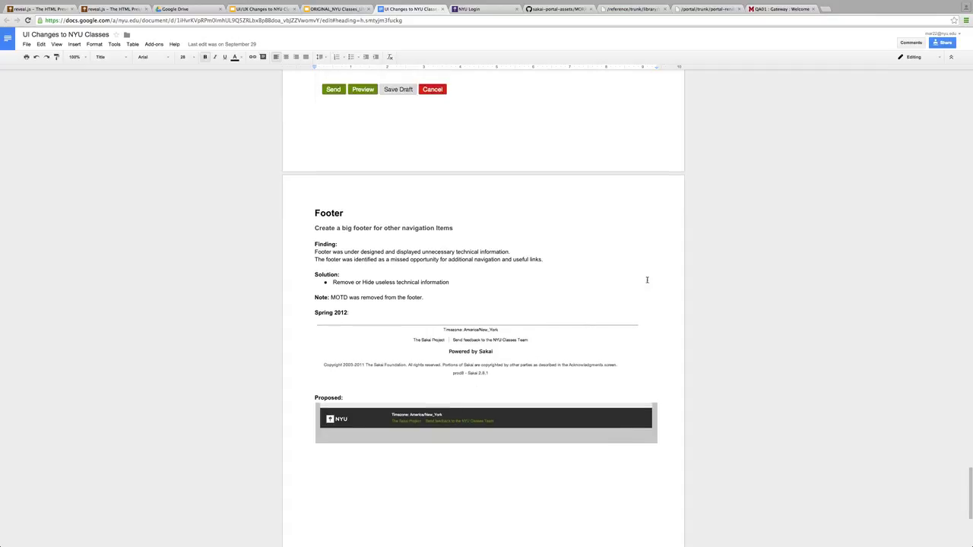
- Scroll up to the top of 'UI changes to NYU Classes' to show the title and Introduction
{"action": "scroll", "coordinate": [646, 284], "scroll_direction": "up", "scroll_amount": 20}
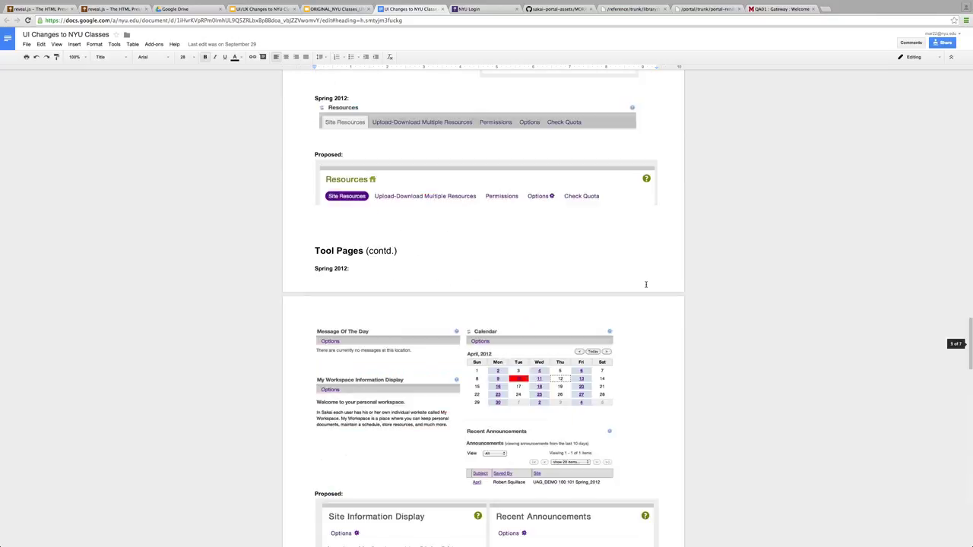
{"action": "scroll", "coordinate": [646, 284], "scroll_direction": "up", "scroll_amount": 2}
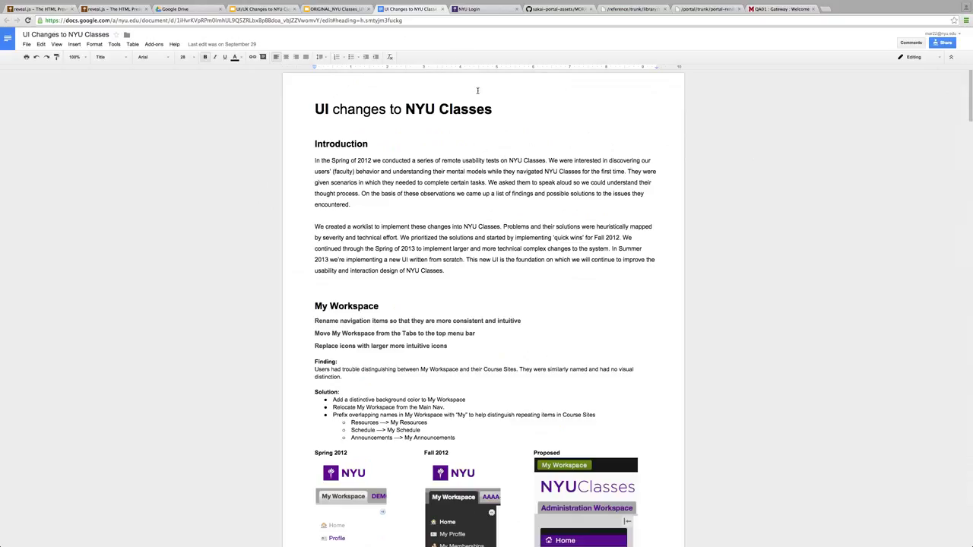
- Place the cursor under the title and leave Chrome full screen for the windowed desktop
{"action": "left_click", "coordinate": [720, 129]}
{"action": "mouse_move", "coordinate": [961, 3]}
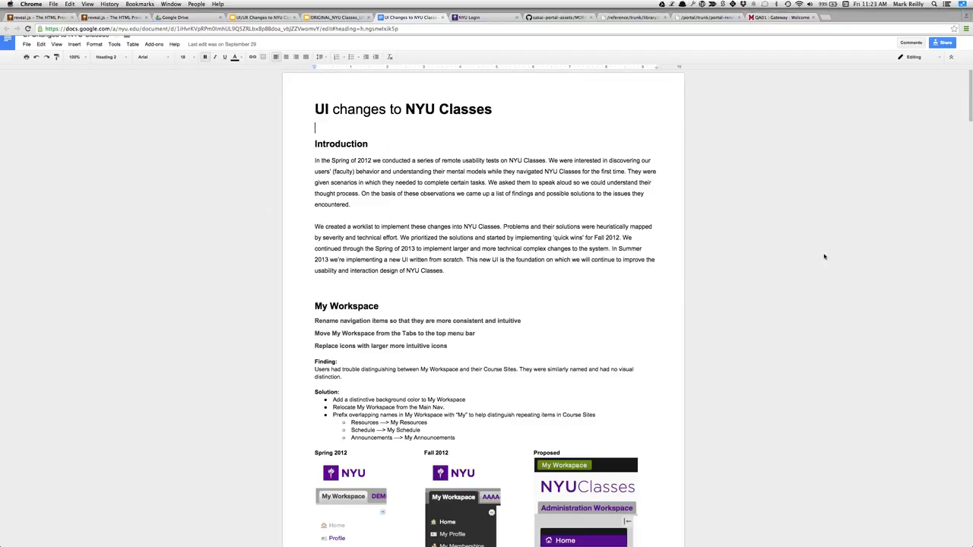
{"action": "key", "text": "ctrl+Right"}
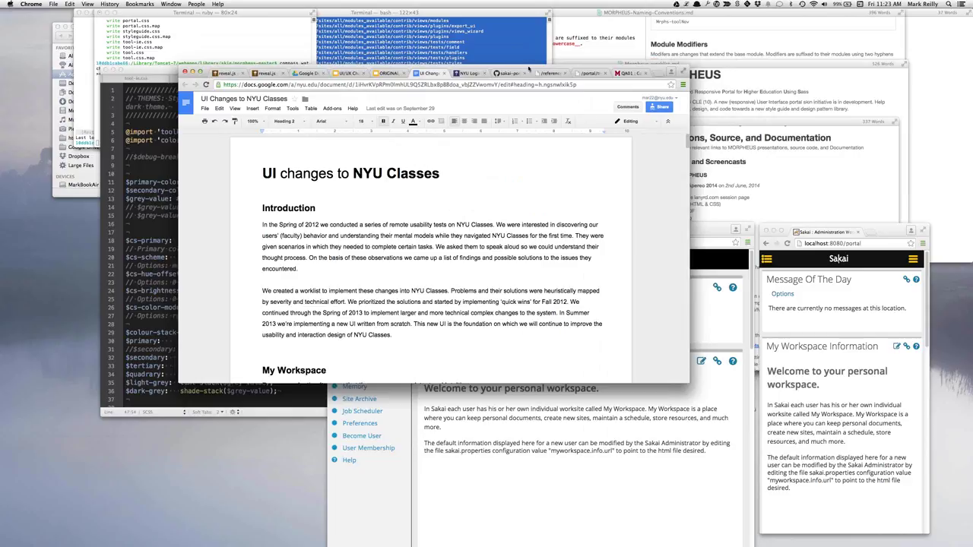
- Nudge the window, set the cursor at Introduction, then switch to the 'UI/UX Changes to NYU Classes' deck
{"action": "left_click_drag", "start_coordinate": [530, 69], "coordinate": [535, 73]}
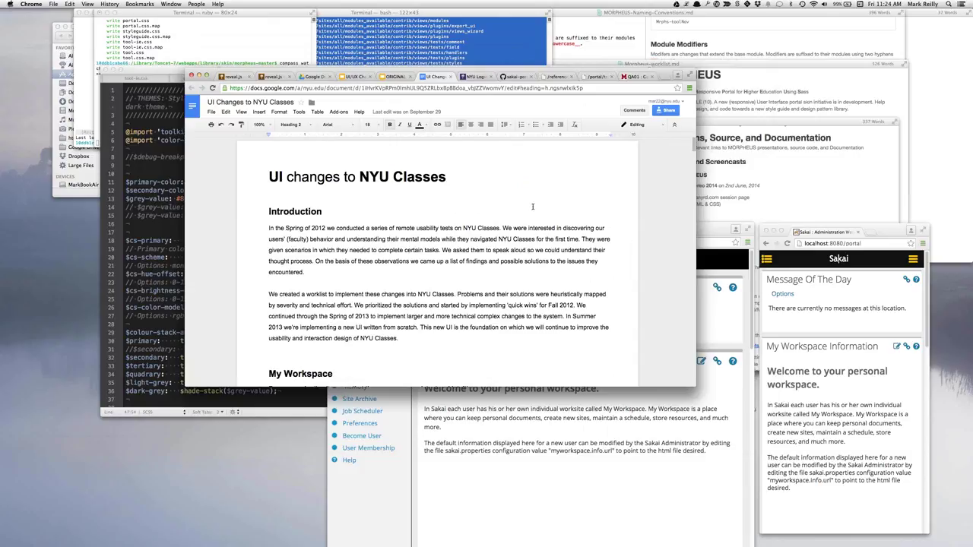
{"action": "left_click", "coordinate": [503, 200]}
{"action": "left_click", "coordinate": [353, 77]}
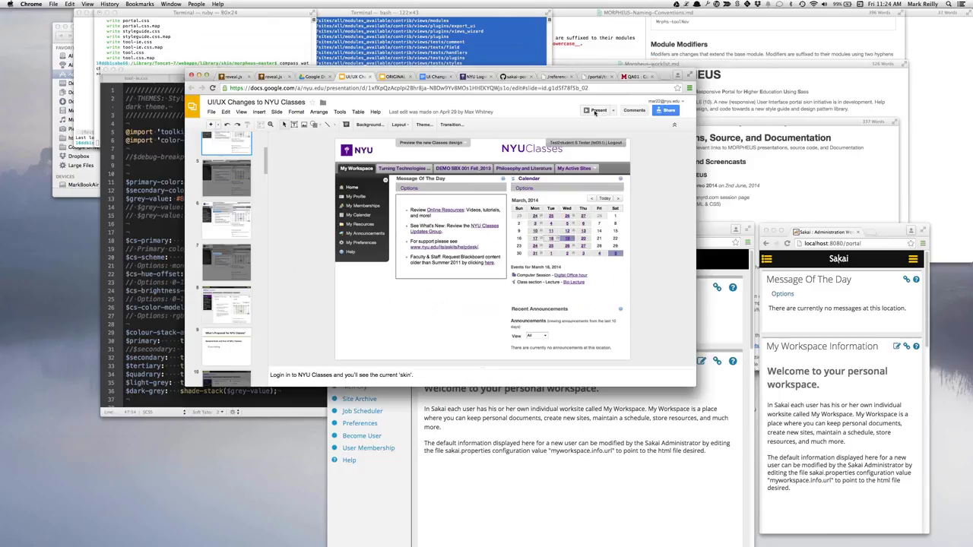
- Present slide 4's My Workspace screenshot full screen, then exit back to the editor
{"action": "left_click", "coordinate": [597, 111]}
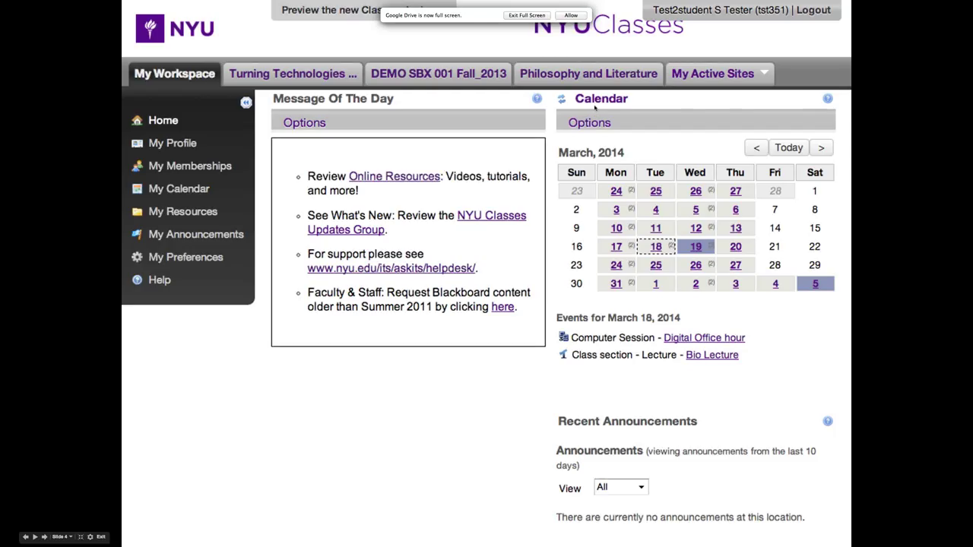
{"action": "left_click", "coordinate": [536, 16]}
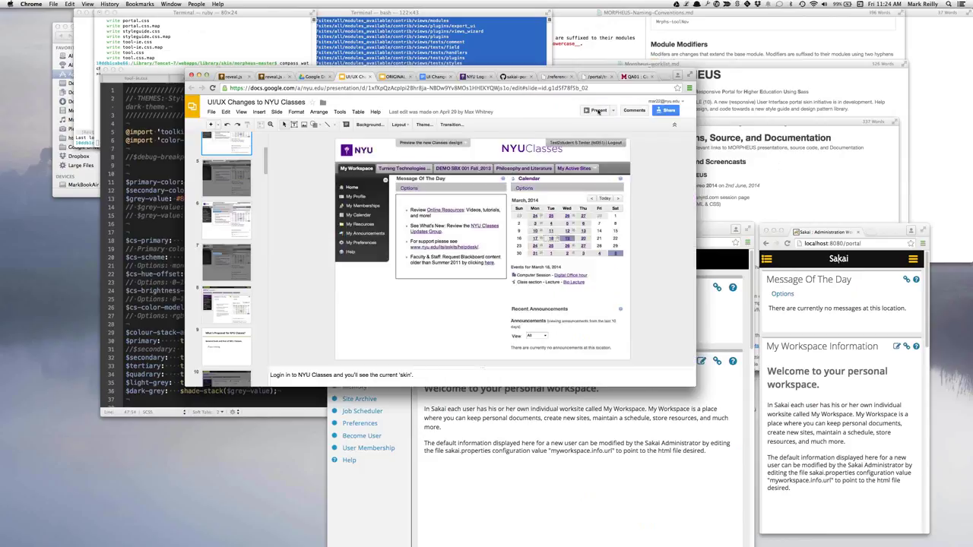
- Restart the full-screen presentation of the UI/UX Changes deck
{"action": "left_click", "coordinate": [598, 111]}
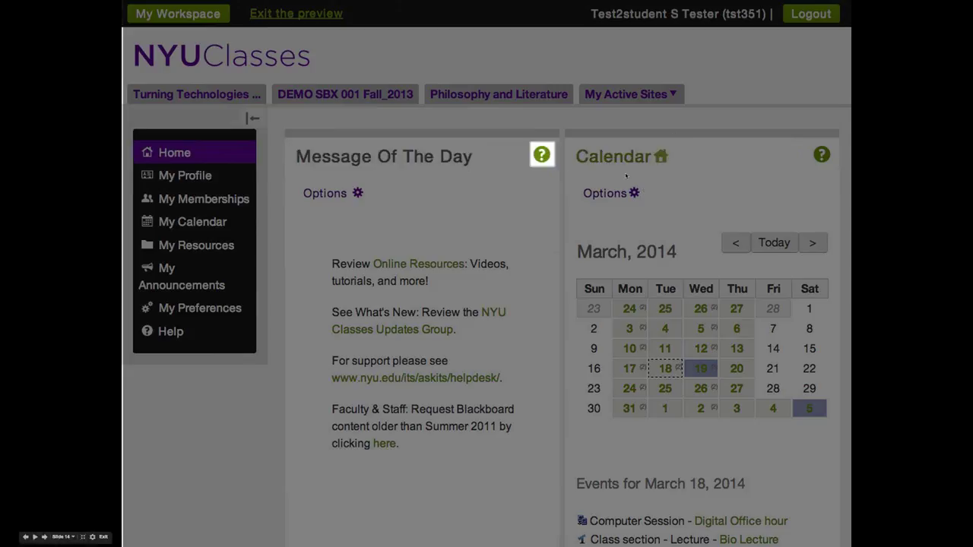
- Go back one slide to the panel titles spotlight
{"action": "key", "text": "Left"}
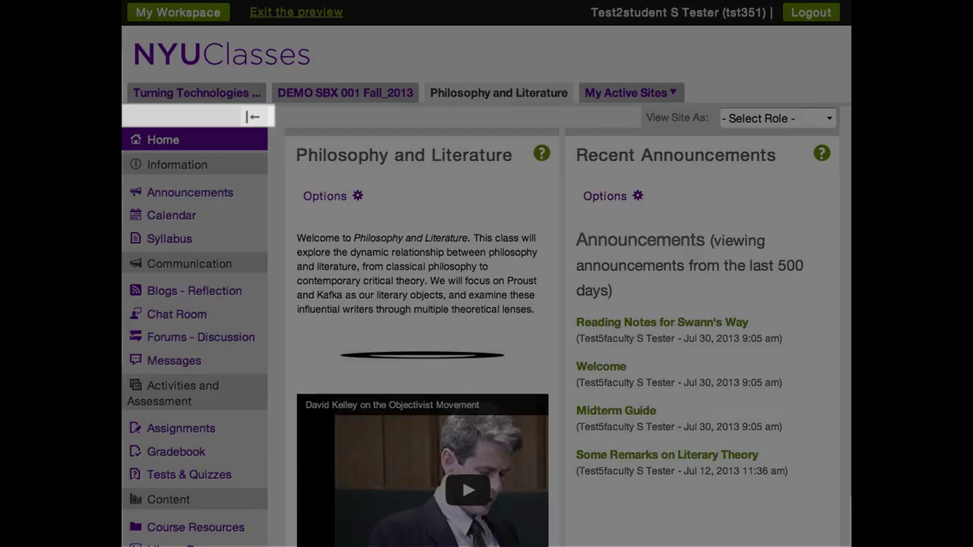
- Advance to the next Philosophy and Literature course site slide
{"action": "left_click", "coordinate": [253, 116]}
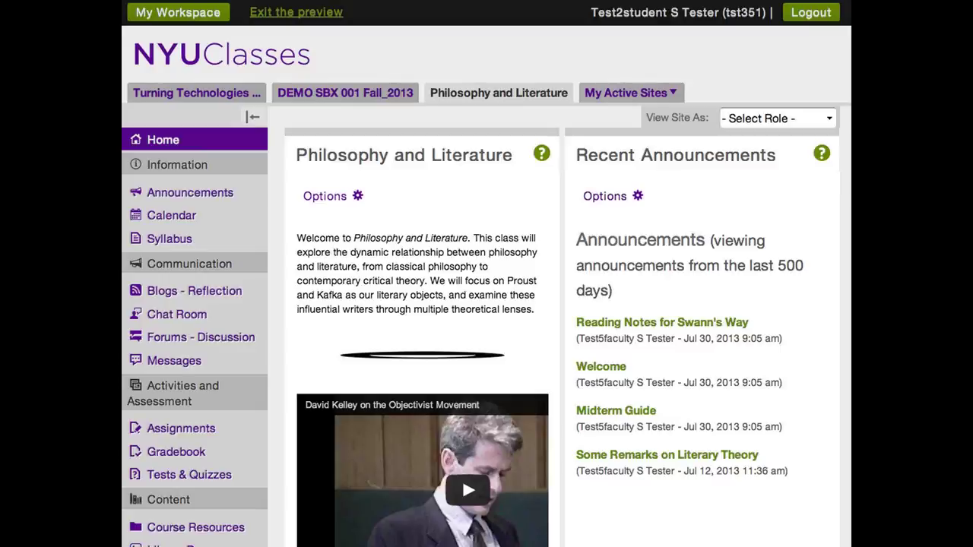
- Scroll down through the slides toward the Settings page with the Unpublished Site notice
{"action": "scroll", "coordinate": [486, 304], "scroll_direction": "down", "scroll_amount": 5}
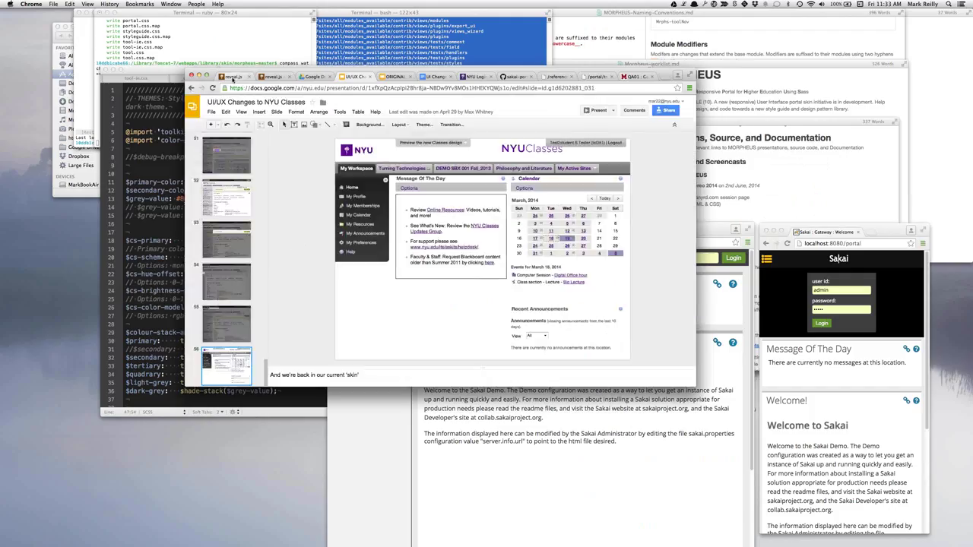
- Switch to the reveal.js tab, go full screen, and skip the title and video slides
{"action": "left_click", "coordinate": [234, 78]}
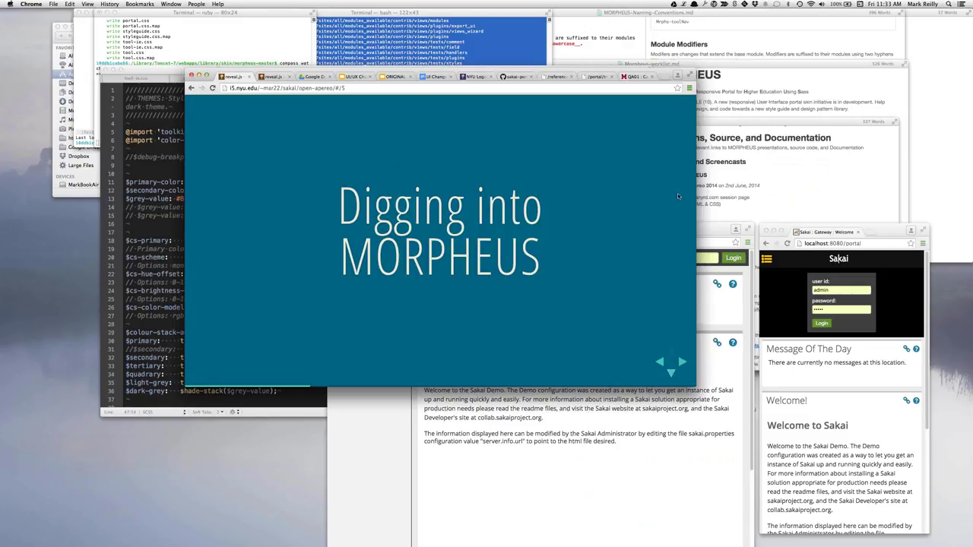
{"action": "key", "text": "f"}
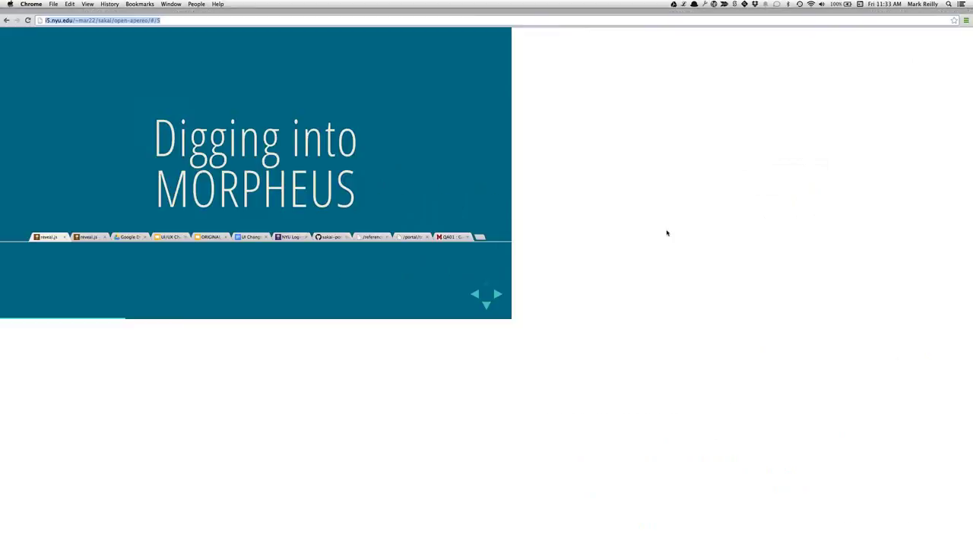
{"action": "key", "text": "space"}
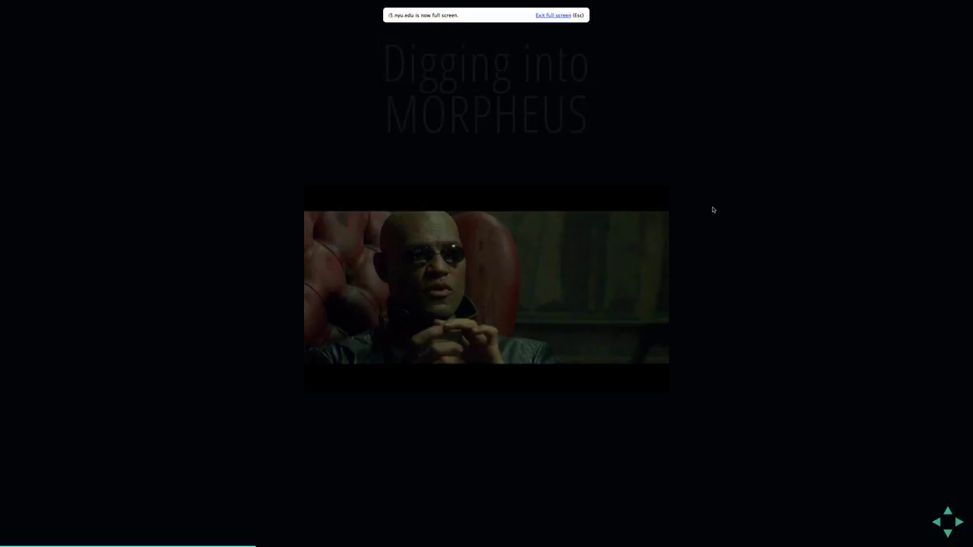
{"action": "key", "text": "space"}
{"action": "key", "text": "space"}
{"action": "key", "text": "space"}
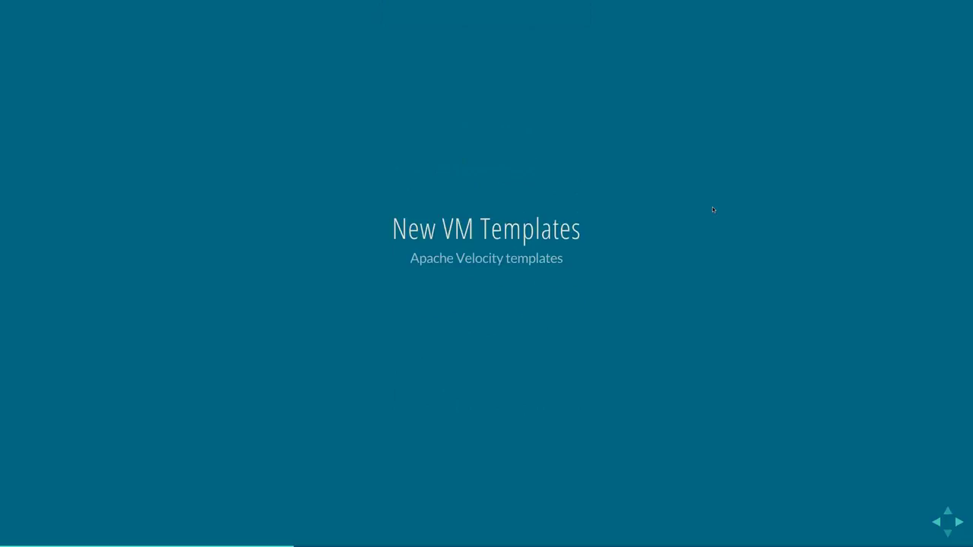
{"action": "key", "text": "Down"}
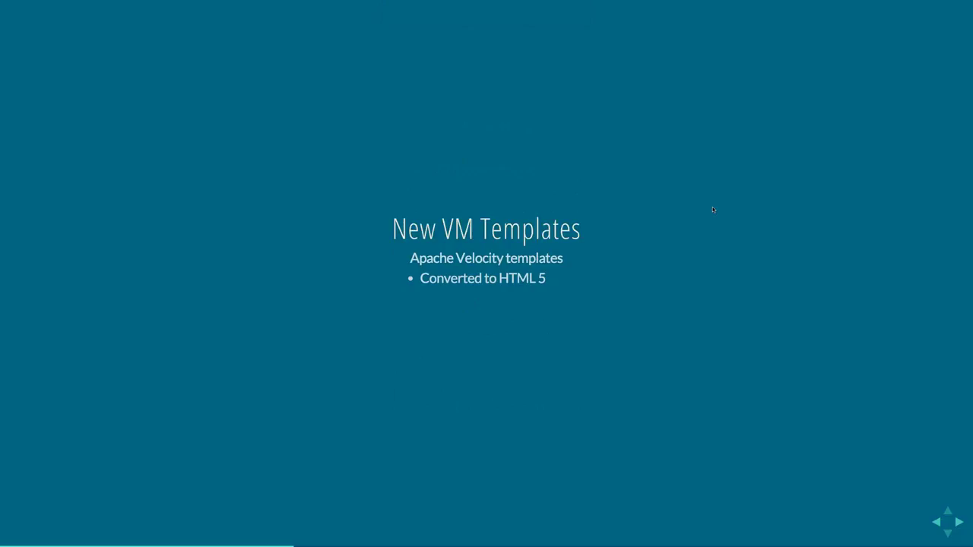
- Reveal the Simplified markup and Semantic tags bullets, then visit HTML 5 contd and return to HTML 5
{"action": "key", "text": "Right"}
{"action": "key", "text": "Right"}
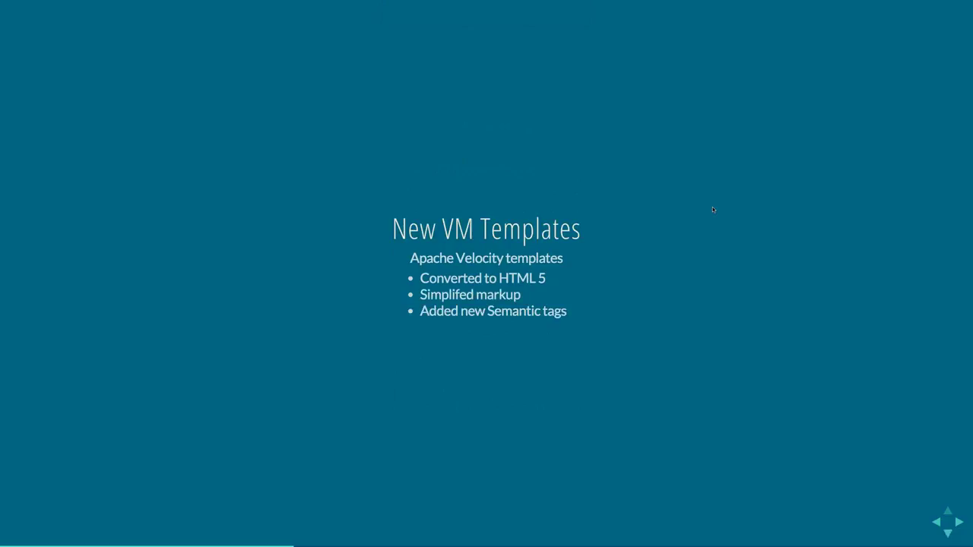
{"action": "key", "text": "Right"}
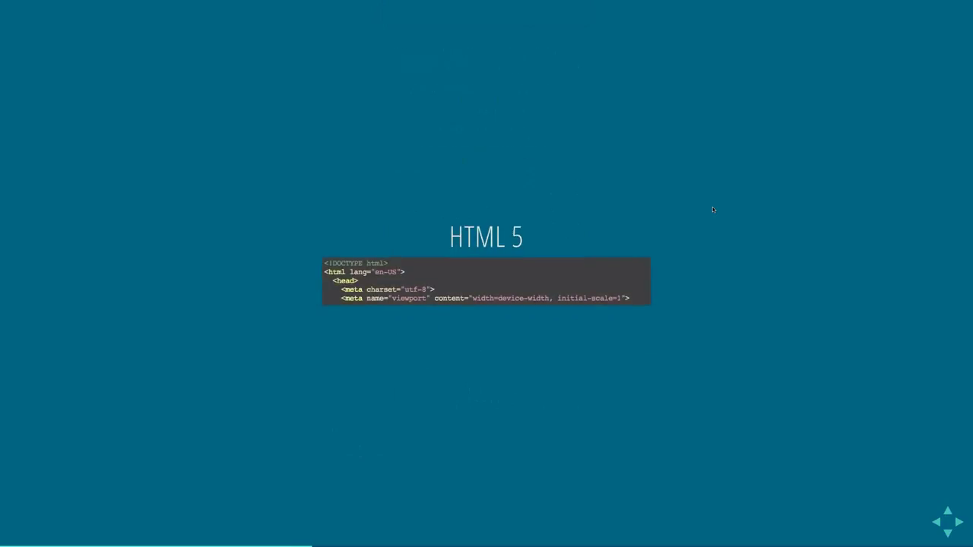
{"action": "key", "text": "Down"}
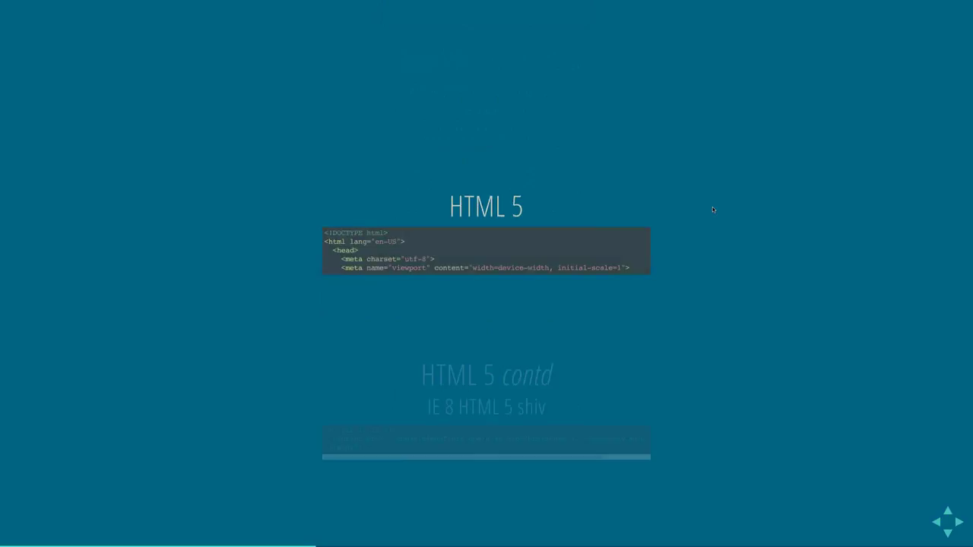
{"action": "key", "text": "Up"}
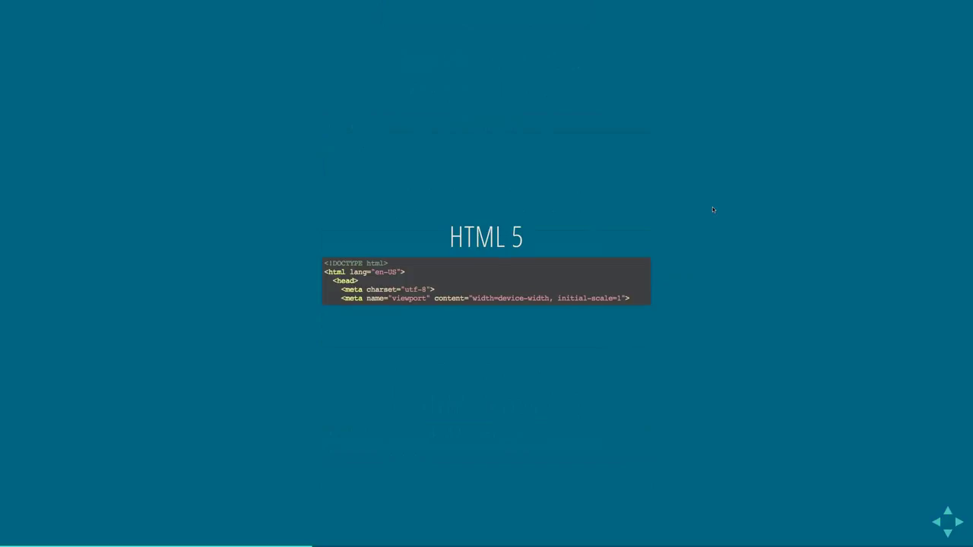
- Advance past the IE 8 shiv, IE 8 CSS and Morpheus Script slides to reveal the add-your-own-javascript note
{"action": "key", "text": "Down"}
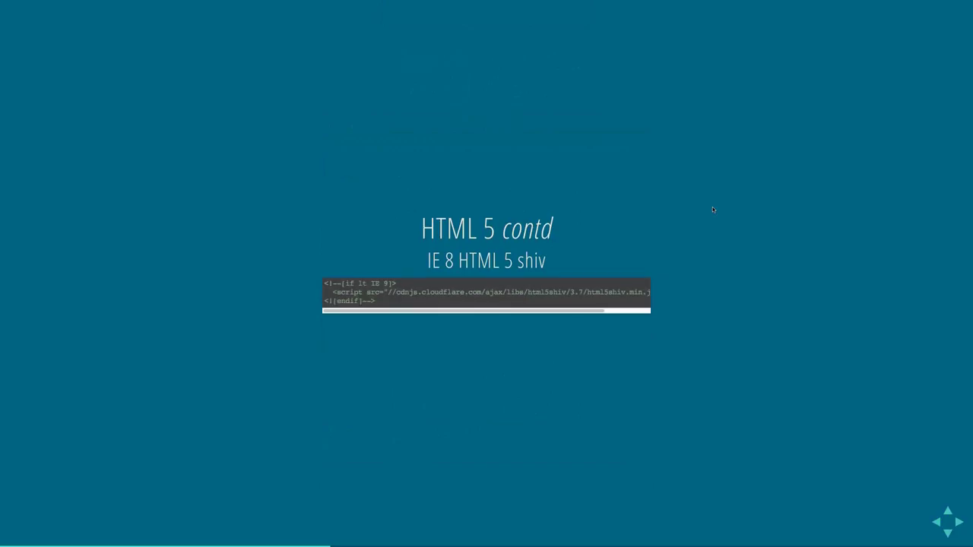
{"action": "key", "text": "Down"}
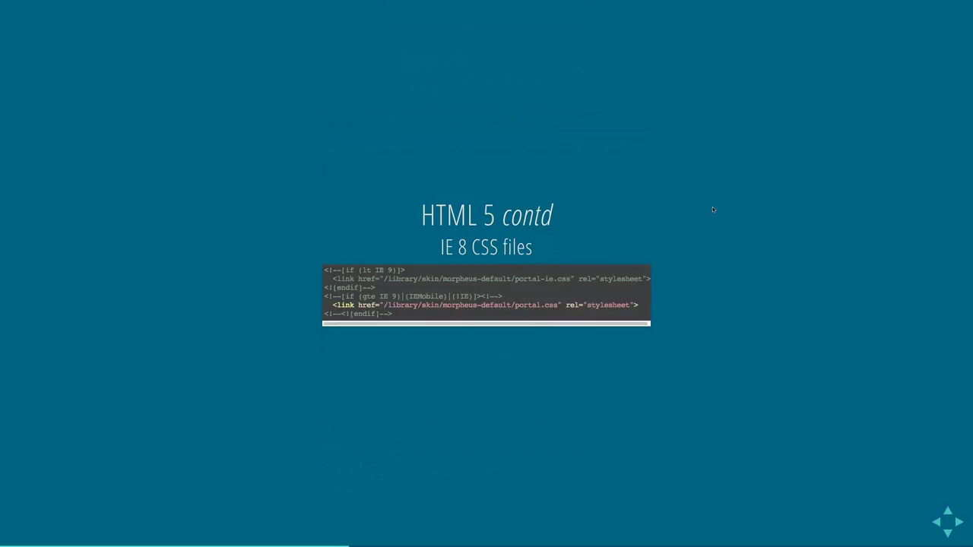
{"action": "key", "text": "Down"}
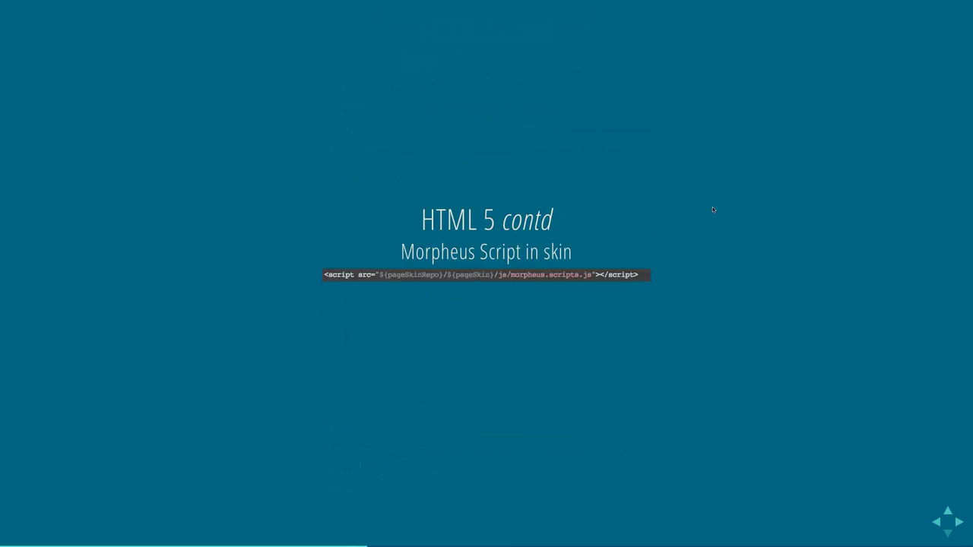
{"action": "key", "text": "Right"}
{"action": "key", "text": "Right"}
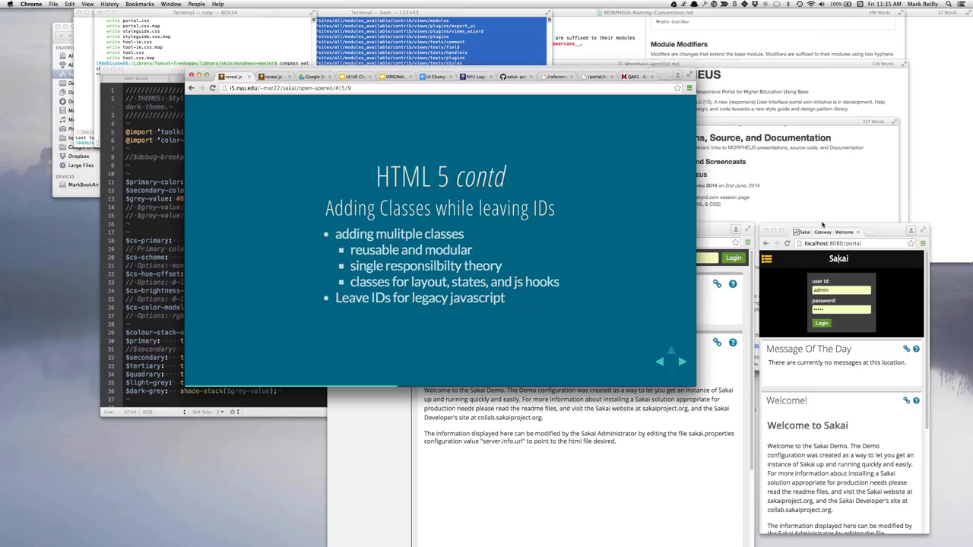
- Sign in on both the small and the larger local Sakai windows
{"action": "left_click_drag", "start_coordinate": [794, 228], "coordinate": [501, 65]}
{"action": "left_click", "coordinate": [530, 158]}
{"action": "left_click", "coordinate": [715, 228]}
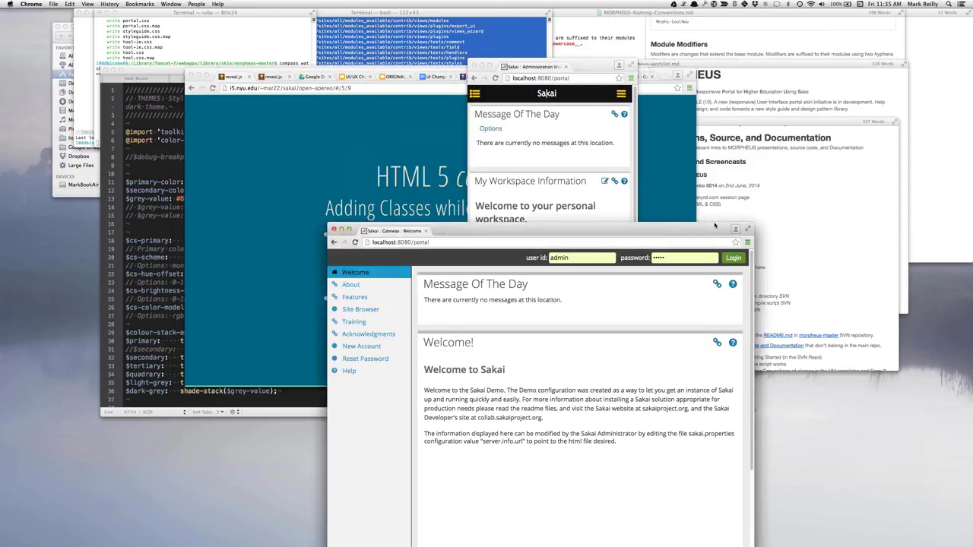
{"action": "left_click_drag", "start_coordinate": [672, 228], "coordinate": [379, 48]}
{"action": "left_click", "coordinate": [438, 79]}
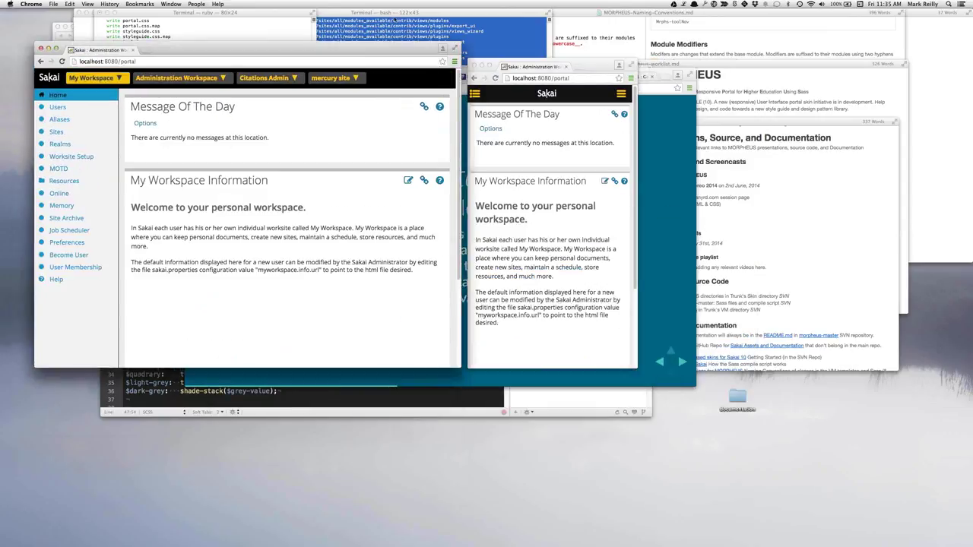
- Arrange the two Sakai windows side by side and narrow the left one to test reflow
{"action": "left_click_drag", "start_coordinate": [357, 44], "coordinate": [362, 56]}
{"action": "left_click_drag", "start_coordinate": [588, 63], "coordinate": [755, 65]}
{"action": "left_click_drag", "start_coordinate": [407, 67], "coordinate": [510, 57]}
{"action": "left_click_drag", "start_coordinate": [569, 366], "coordinate": [534, 369]}
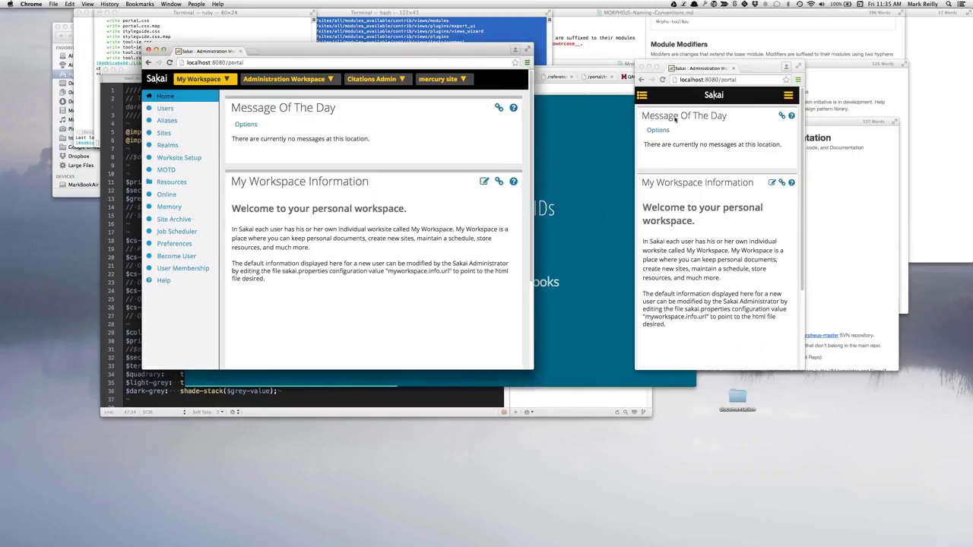
- Open the mercury site in both windows and show its tool list in the mobile layout
{"action": "left_click", "coordinate": [788, 96]}
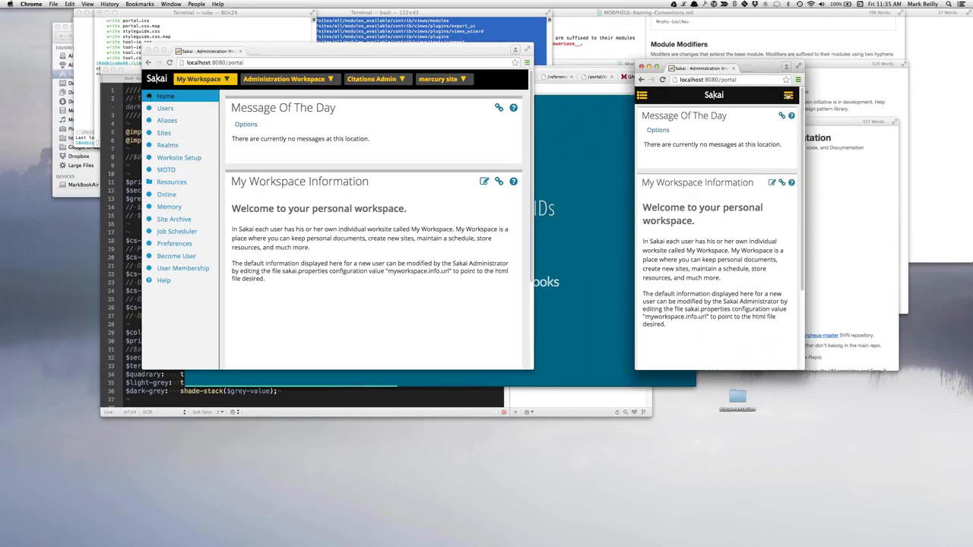
{"action": "left_click", "coordinate": [788, 96]}
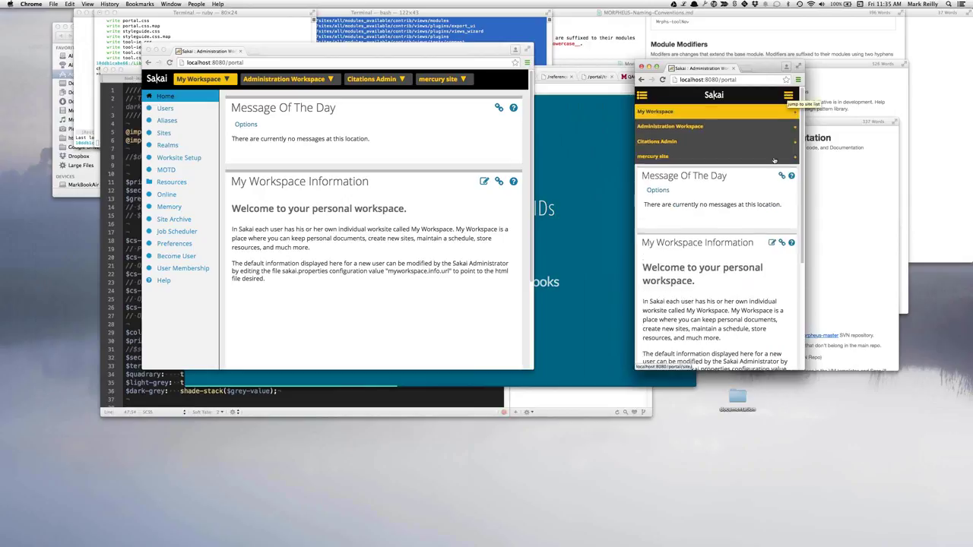
{"action": "left_click", "coordinate": [732, 159]}
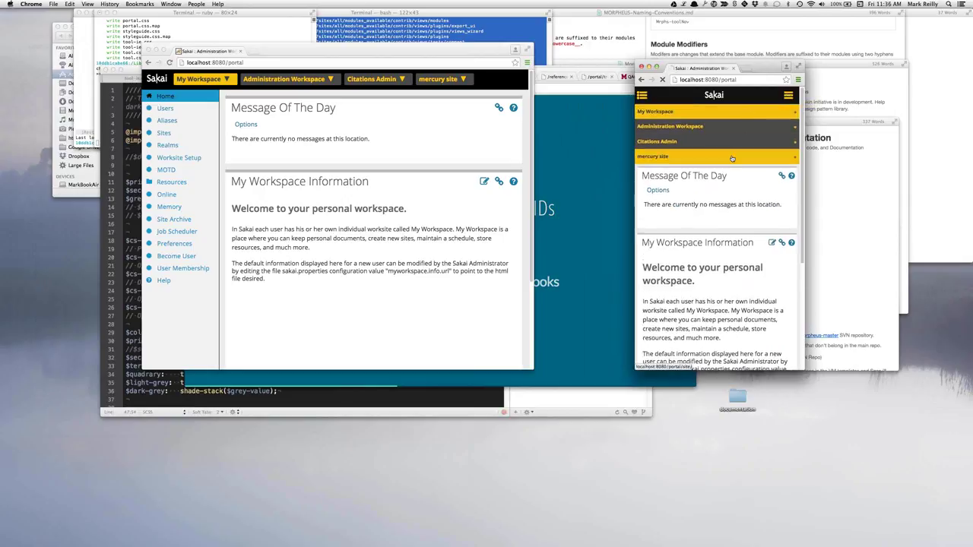
{"action": "left_click", "coordinate": [439, 79]}
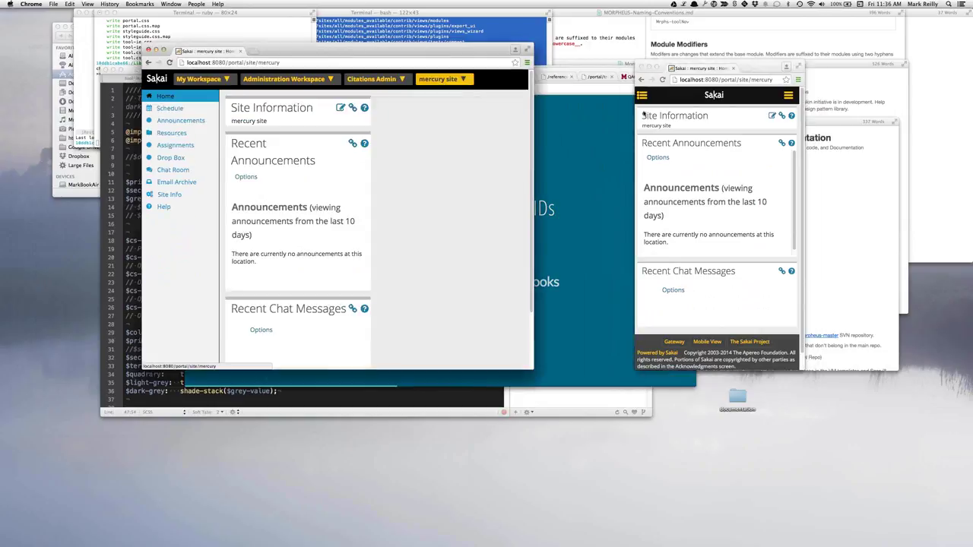
{"action": "left_click", "coordinate": [642, 97]}
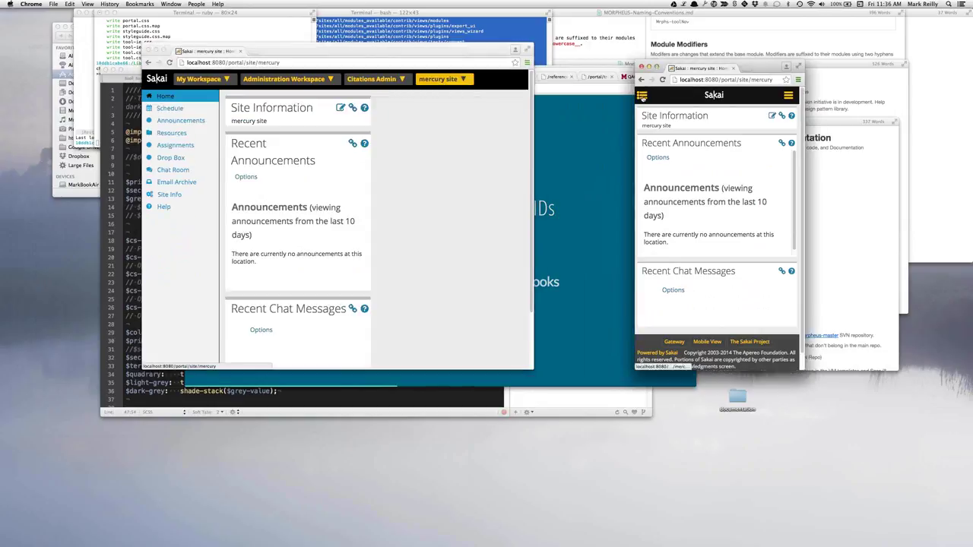
{"action": "left_click", "coordinate": [642, 97]}
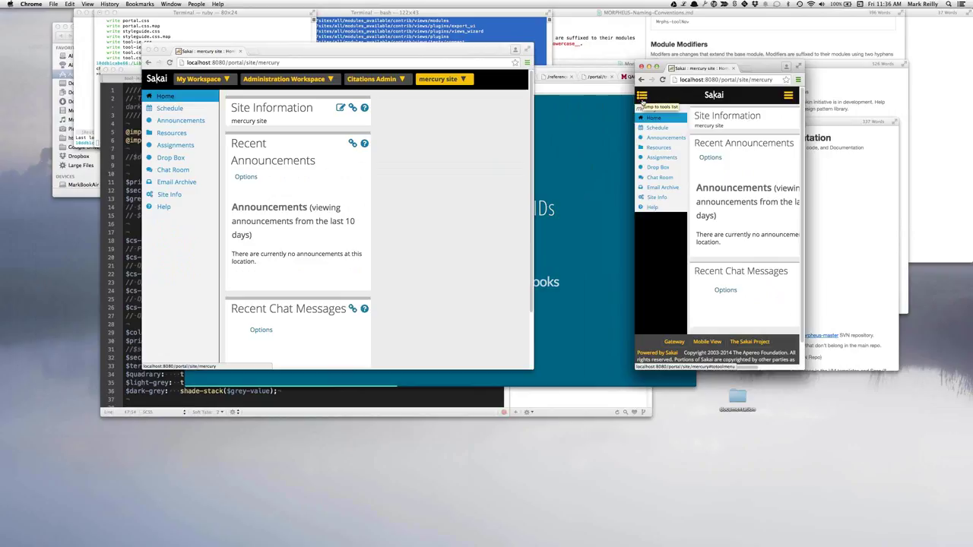
{"action": "left_click", "coordinate": [598, 183]}
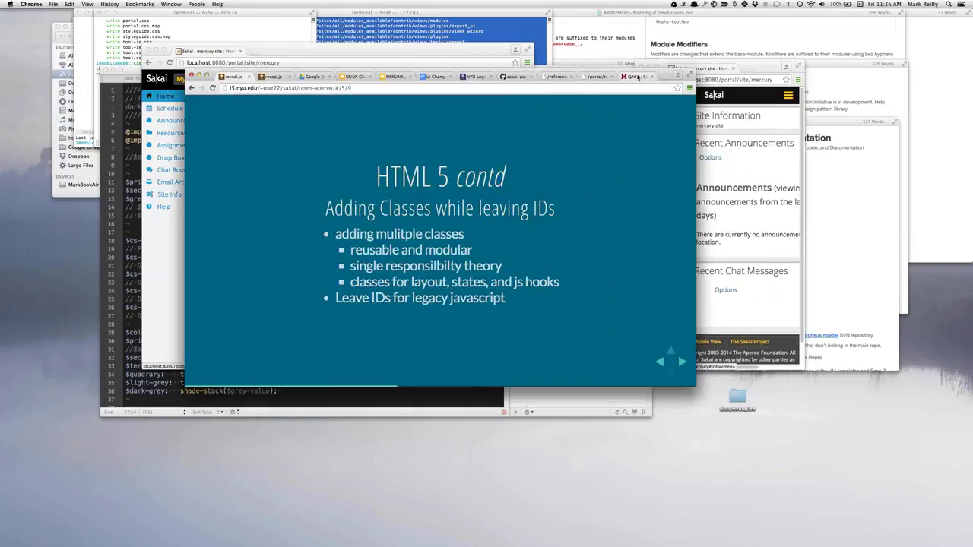
- Bring up the QA01 portal and highlight its qa01-sakai.marist.edu/portal address
{"action": "left_click", "coordinate": [635, 77]}
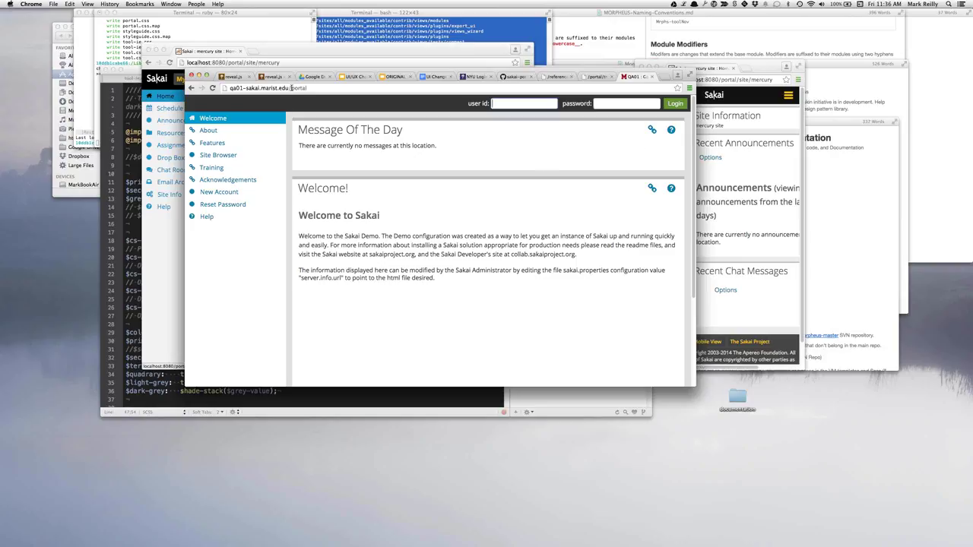
{"action": "left_click_drag", "start_coordinate": [295, 88], "coordinate": [202, 89]}
{"action": "left_click_drag", "start_coordinate": [306, 89], "coordinate": [212, 85]}
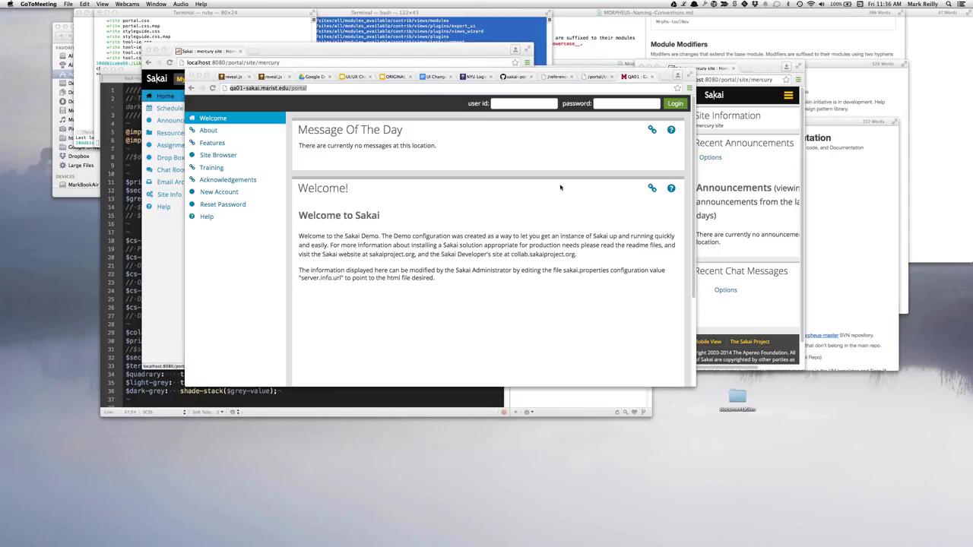
- Reposition and widen the main Sakai window, then open Announcements in the mobile window
{"action": "left_click", "coordinate": [751, 171]}
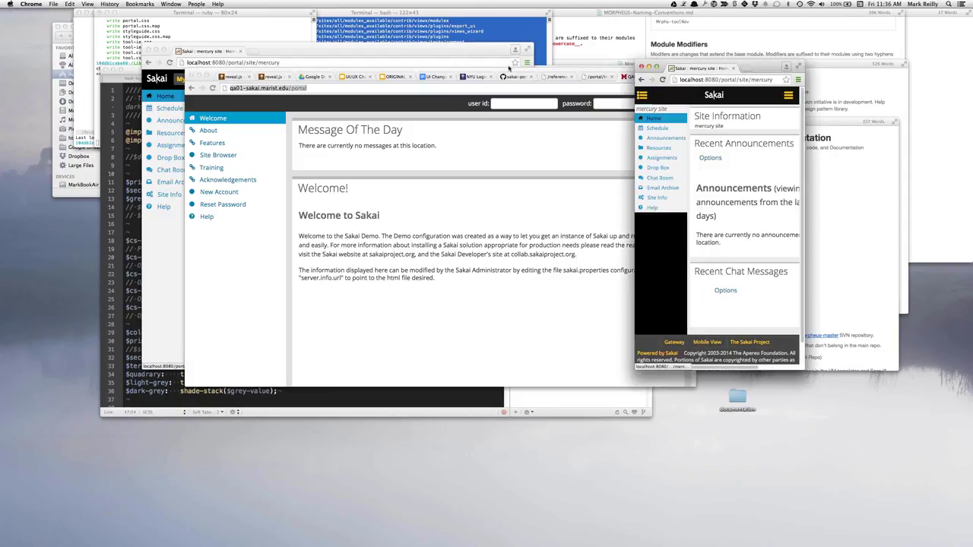
{"action": "left_click", "coordinate": [498, 71]}
{"action": "left_click_drag", "start_coordinate": [498, 71], "coordinate": [471, 171]}
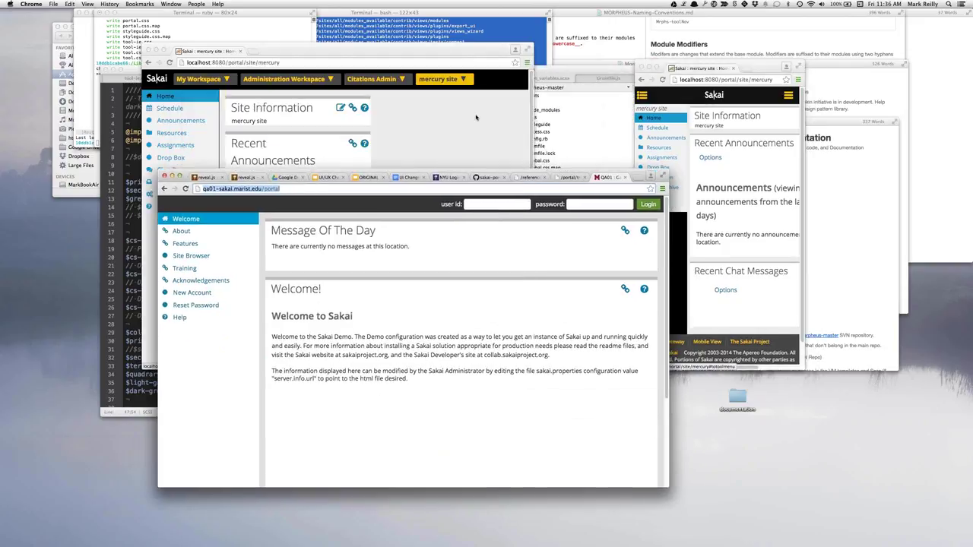
{"action": "left_click_drag", "start_coordinate": [534, 367], "coordinate": [564, 379]}
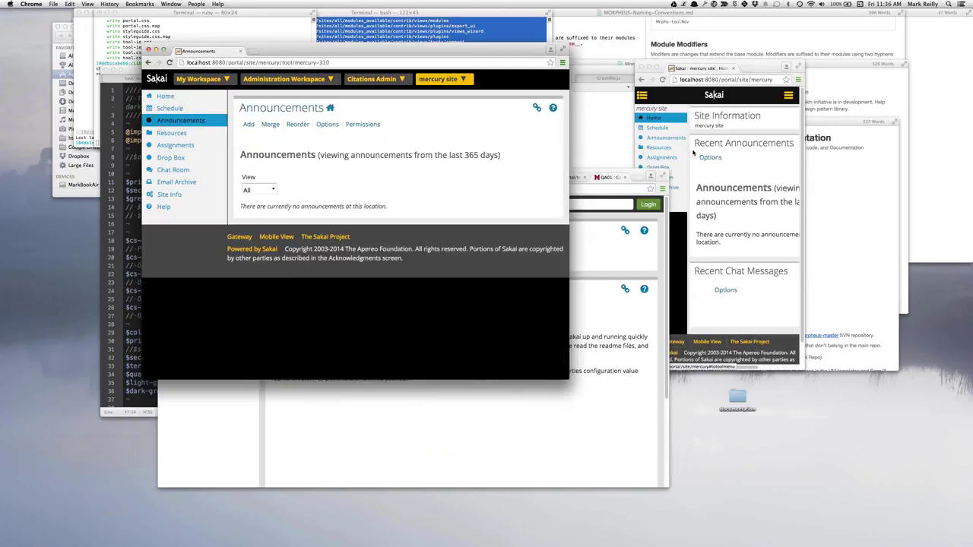
{"action": "left_click", "coordinate": [672, 141]}
{"action": "left_click", "coordinate": [673, 140]}
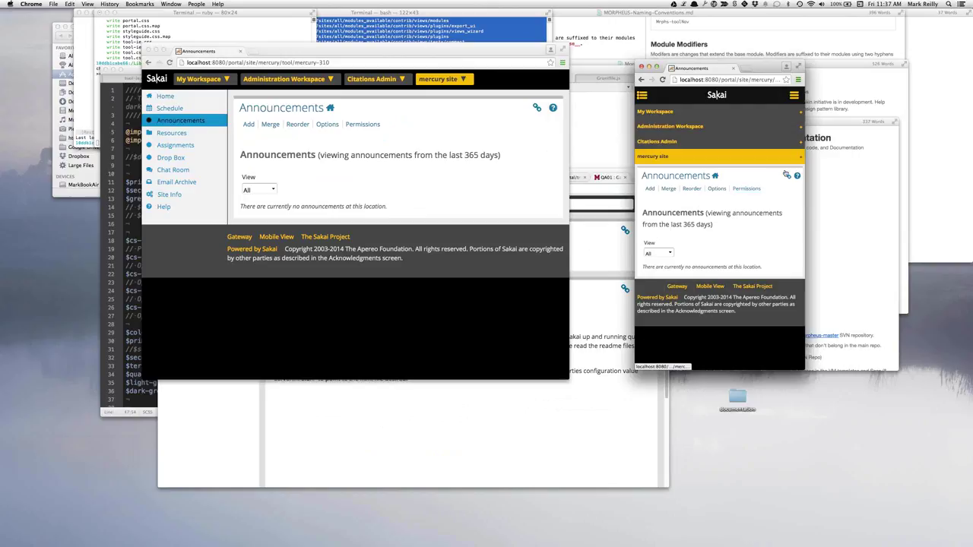
- Toggle the Citations Admin and mercury site submenus on mobile, then show mercury's tools in the wide window
{"action": "left_click", "coordinate": [801, 144]}
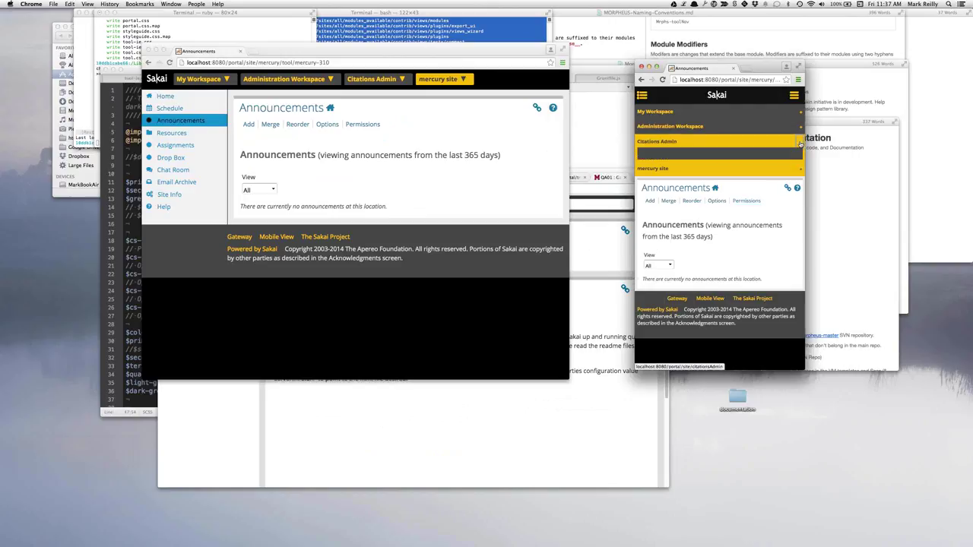
{"action": "left_click", "coordinate": [801, 144]}
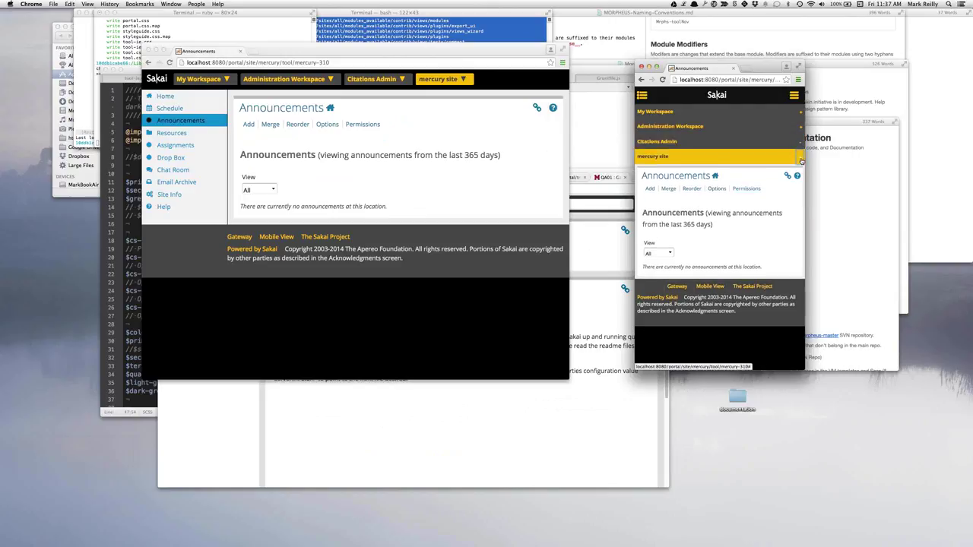
{"action": "left_click", "coordinate": [802, 160]}
{"action": "left_click", "coordinate": [802, 159]}
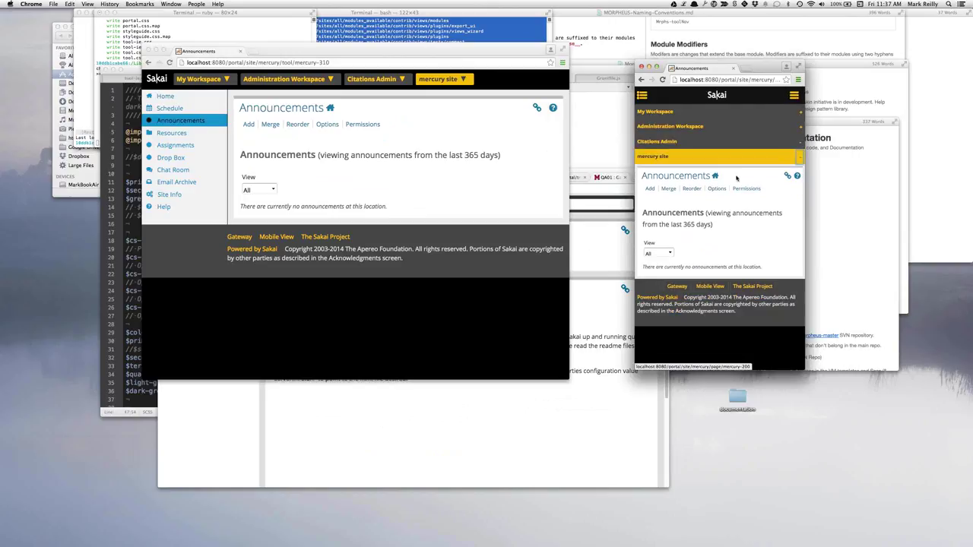
{"action": "left_click", "coordinate": [801, 158]}
{"action": "left_click", "coordinate": [802, 158]}
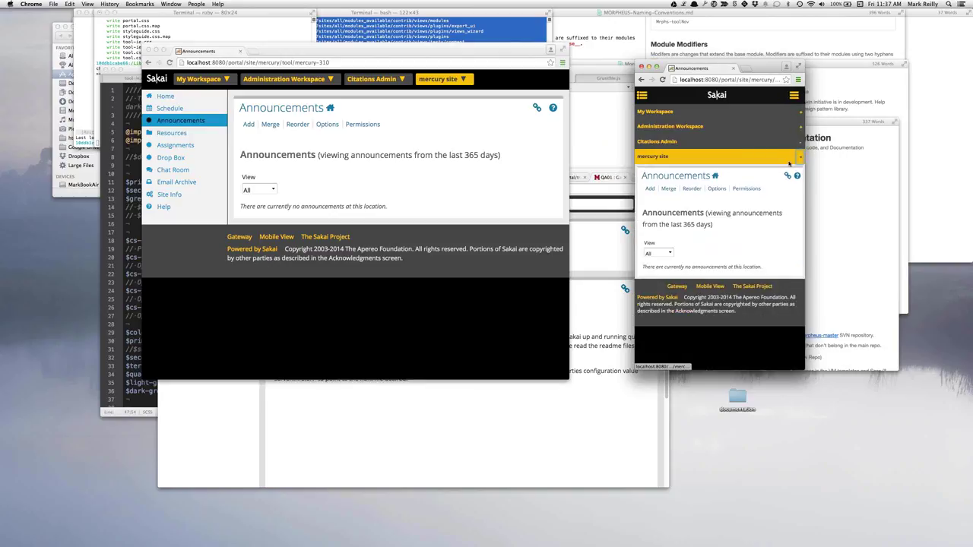
{"action": "left_click", "coordinate": [801, 159]}
{"action": "left_click", "coordinate": [800, 158]}
{"action": "left_click", "coordinate": [801, 158]}
{"action": "left_click", "coordinate": [801, 158]}
{"action": "left_click", "coordinate": [463, 78]}
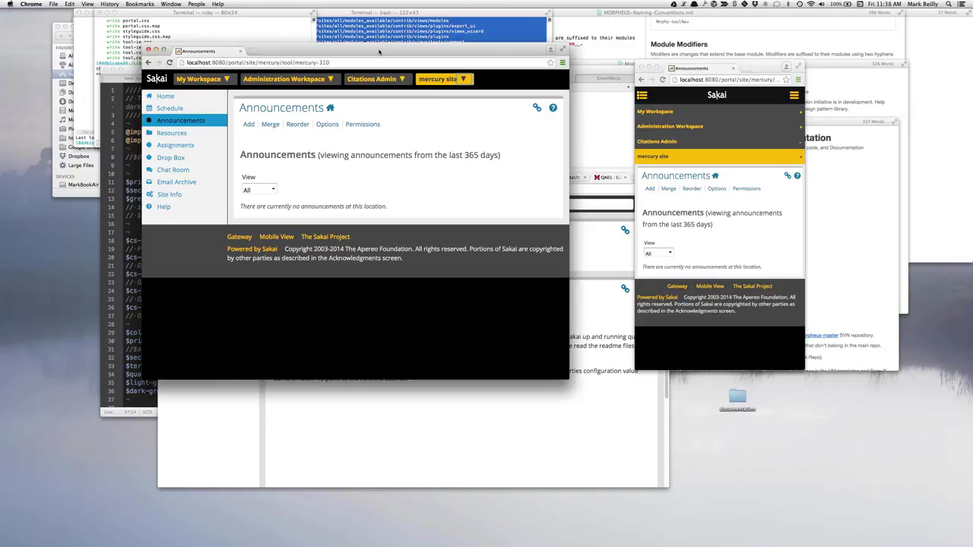
{"action": "left_click_drag", "start_coordinate": [379, 52], "coordinate": [364, 67]}
- Switch to the GitHub MORPHEUS links page and select its web address
{"action": "left_click", "coordinate": [443, 461]}
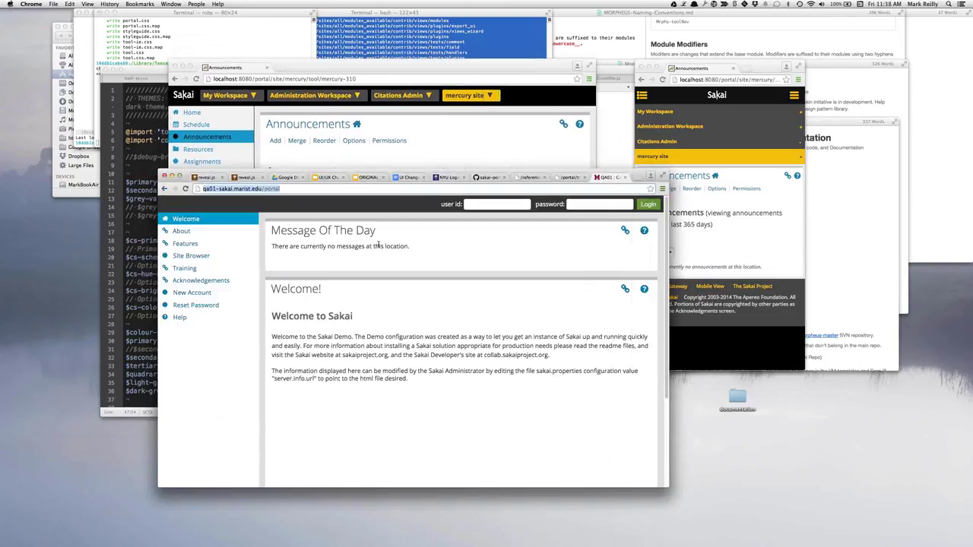
{"action": "left_click", "coordinate": [488, 178]}
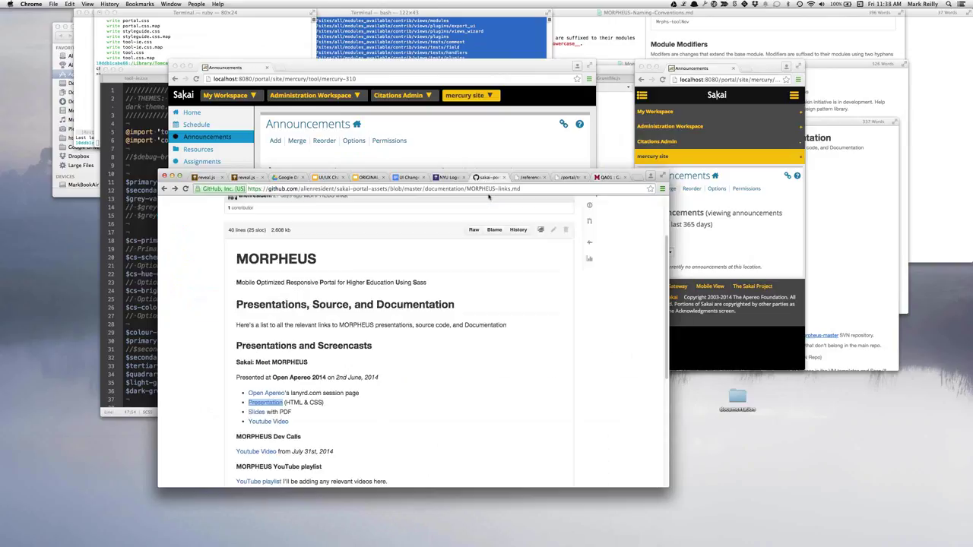
{"action": "left_click", "coordinate": [520, 190]}
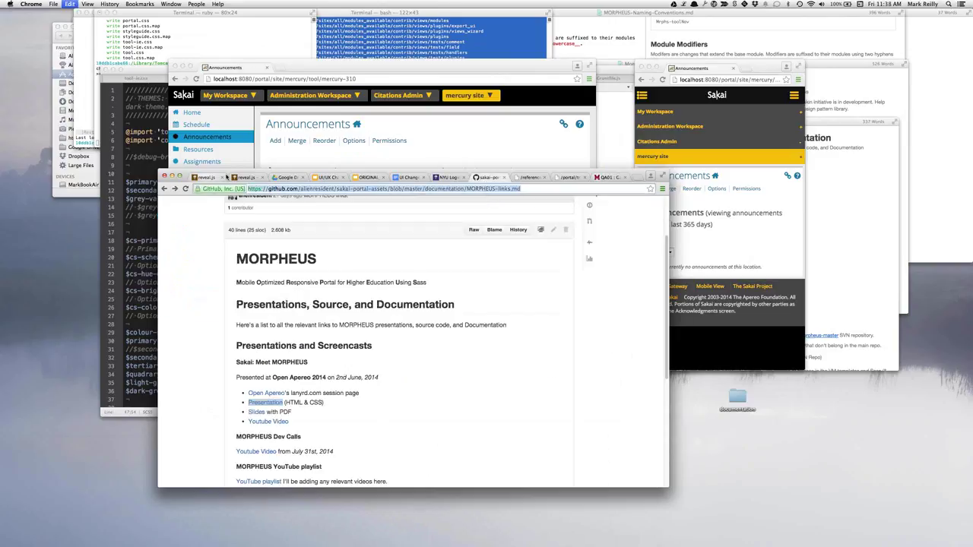
{"action": "left_click", "coordinate": [898, 394]}
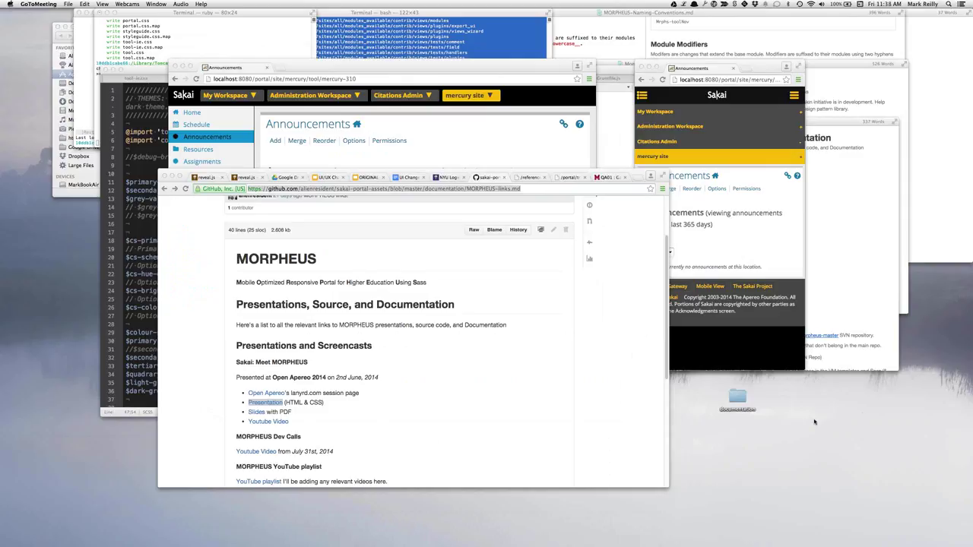
- Scroll MORPHEUS-links.md down to the Source Code and Documentation sections
{"action": "scroll", "coordinate": [387, 403], "scroll_direction": "down", "scroll_amount": 1}
{"action": "scroll", "coordinate": [388, 403], "scroll_direction": "down", "scroll_amount": 5}
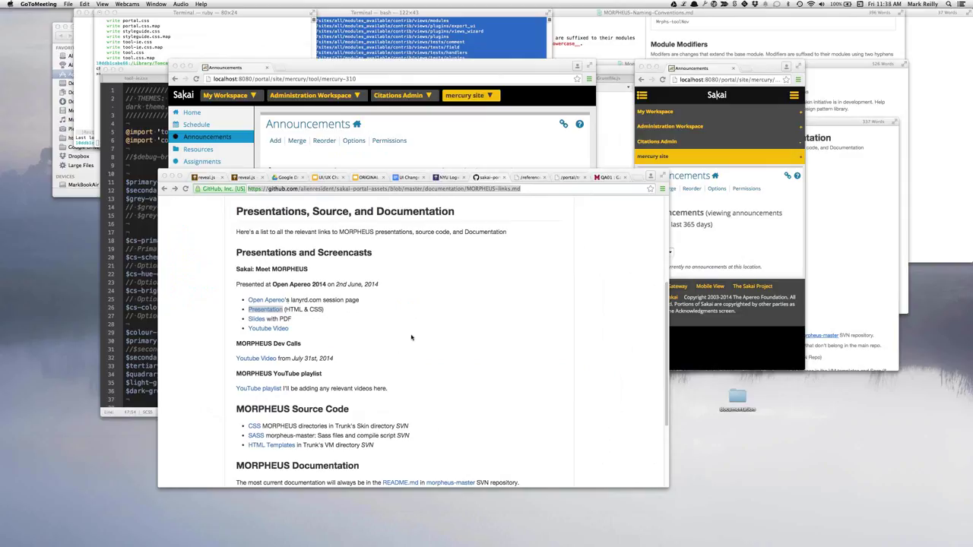
{"action": "scroll", "coordinate": [411, 337], "scroll_direction": "down", "scroll_amount": 3}
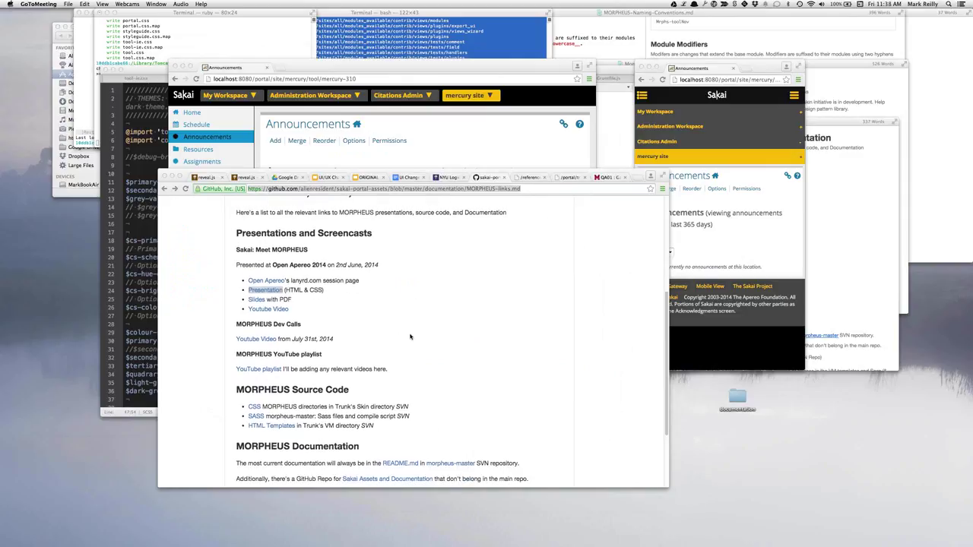
{"action": "scroll", "coordinate": [411, 337], "scroll_direction": "down", "scroll_amount": 4}
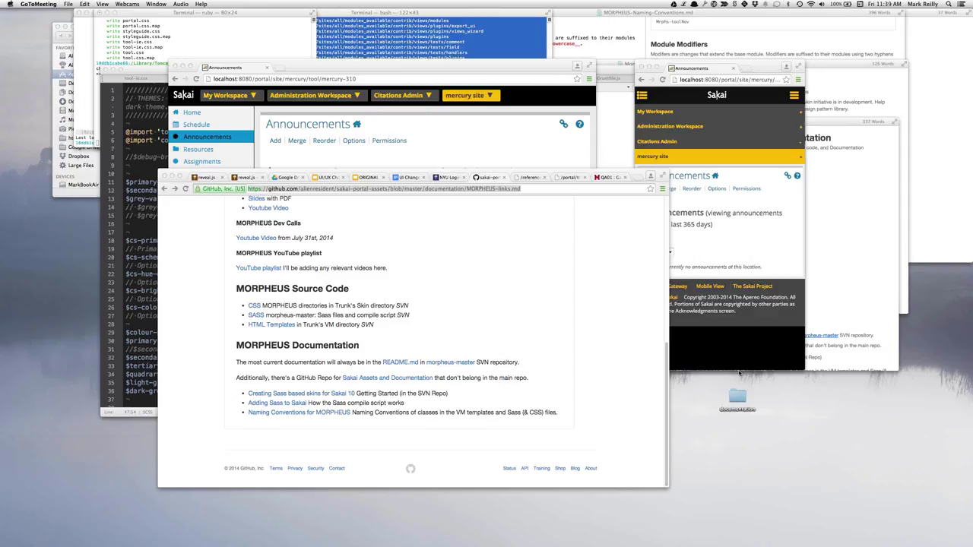
{"action": "left_click", "coordinate": [483, 176]}
{"action": "left_click_drag", "start_coordinate": [484, 176], "coordinate": [474, 165]}
{"action": "scroll", "coordinate": [502, 243], "scroll_direction": "up", "scroll_amount": 1}
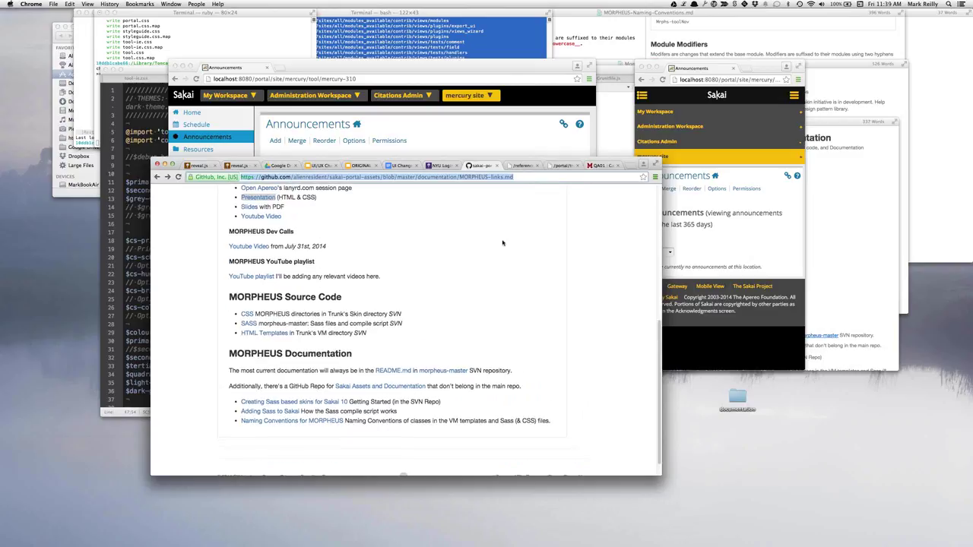
{"action": "scroll", "coordinate": [503, 242], "scroll_direction": "down", "scroll_amount": 1}
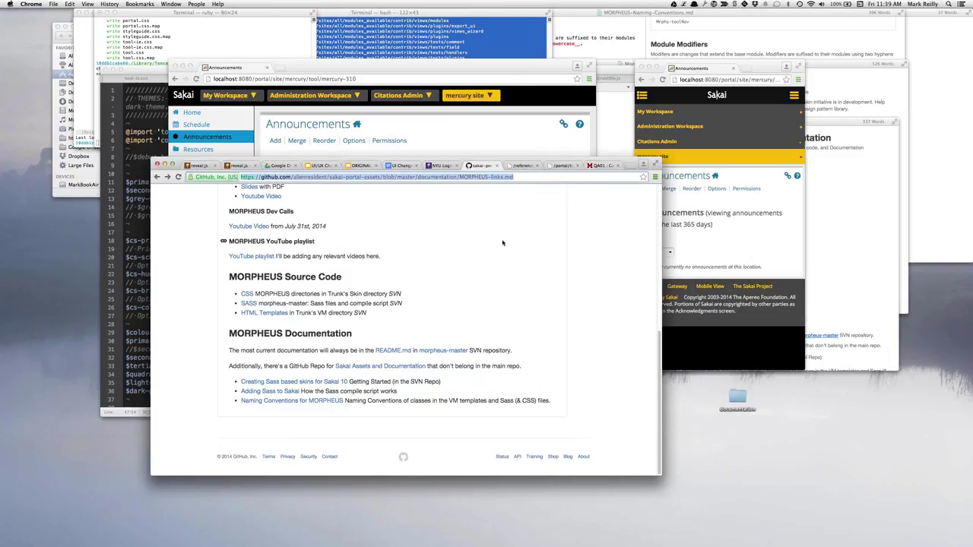
{"action": "left_click", "coordinate": [601, 166]}
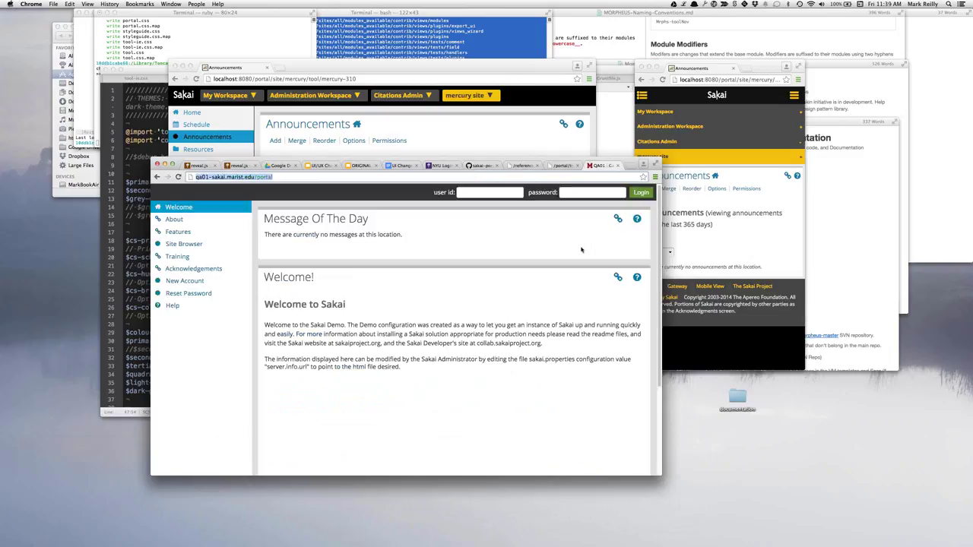
{"action": "left_click", "coordinate": [283, 178]}
{"action": "key", "text": "super+c"}
{"action": "key", "text": "alt+space"}
{"action": "key", "text": "super+v"}
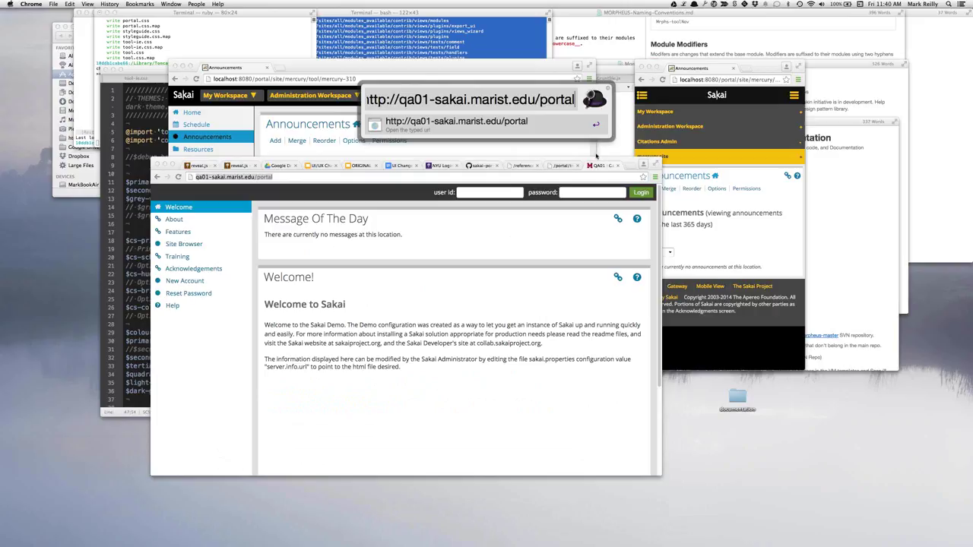
{"action": "left_click", "coordinate": [485, 167]}
{"action": "left_click", "coordinate": [484, 167]}
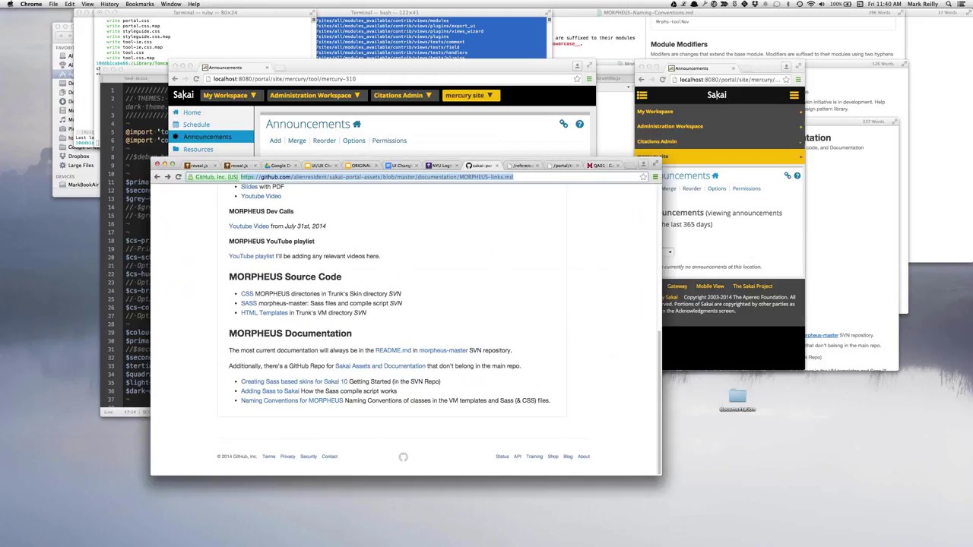
- Bring up the Creating Sass based skins guide and enlarge its window
{"action": "key", "text": "super+grave"}
{"action": "key", "text": "super+grave"}
{"action": "key", "text": "super+grave"}
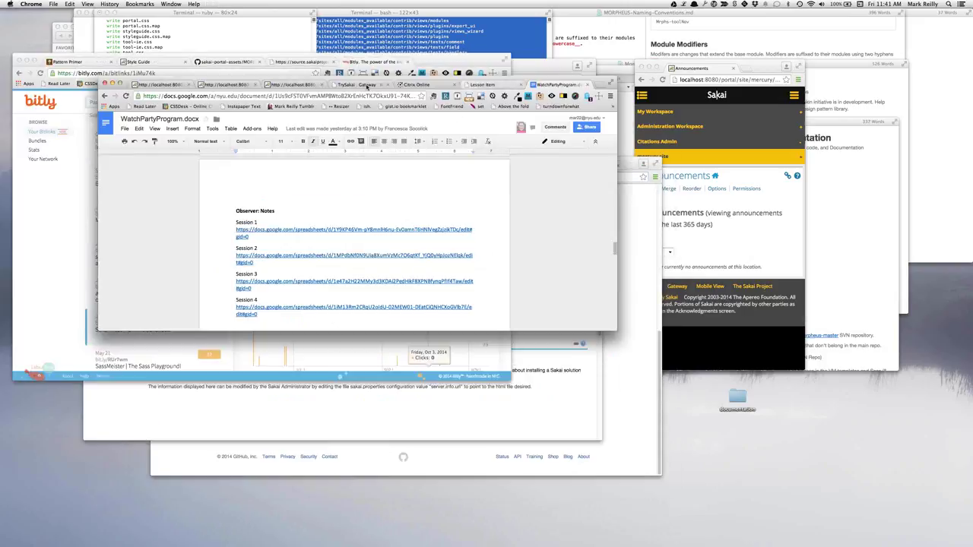
{"action": "left_click", "coordinate": [301, 64]}
{"action": "left_click", "coordinate": [301, 63]}
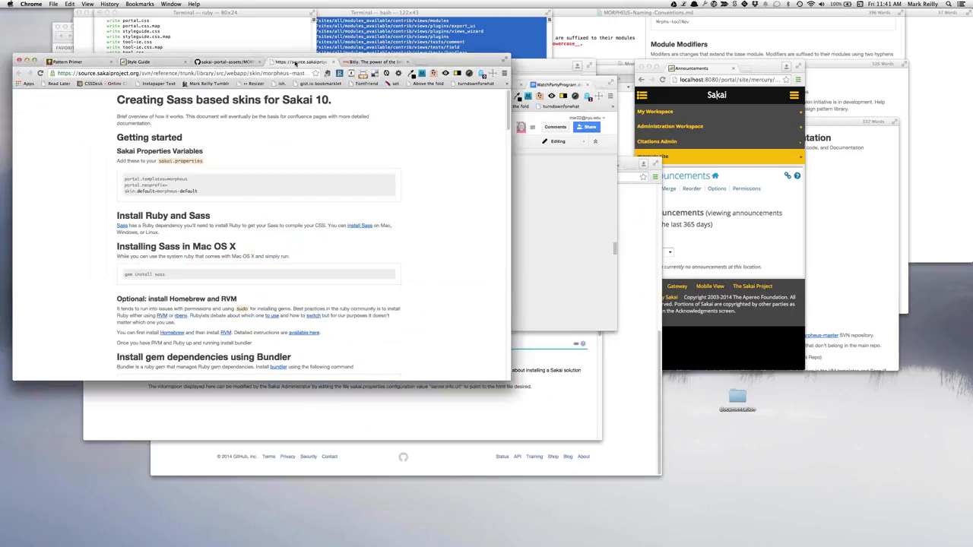
{"action": "double_click", "coordinate": [447, 61]}
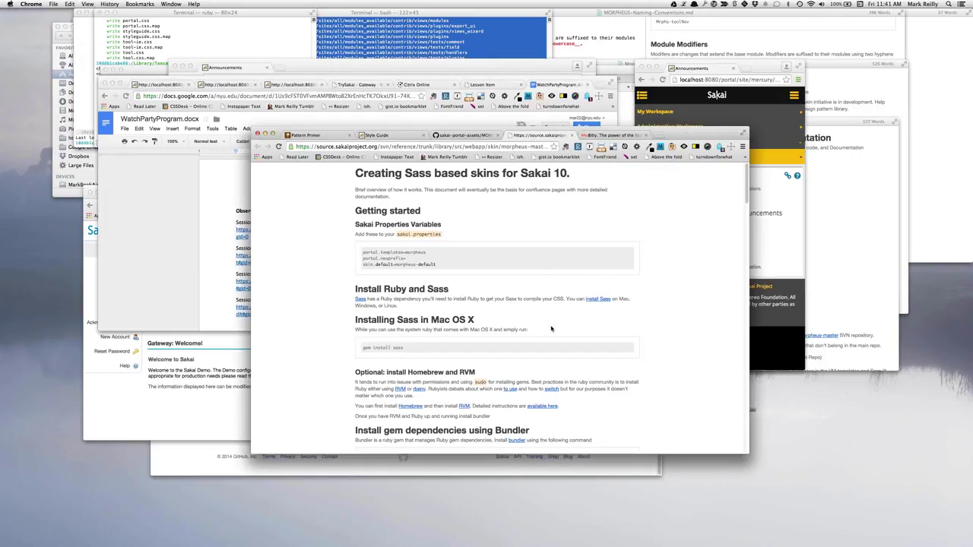
- Scroll the morpheus-master README through its Getting Started workflow and example skin file structures
{"action": "scroll", "coordinate": [551, 328], "scroll_direction": "down", "scroll_amount": 15}
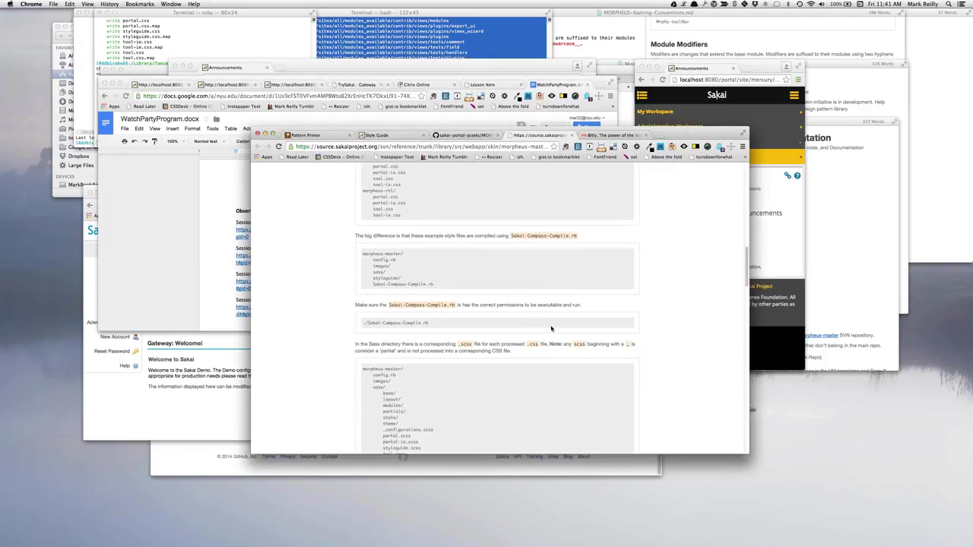
{"action": "scroll", "coordinate": [551, 329], "scroll_direction": "down", "scroll_amount": 15}
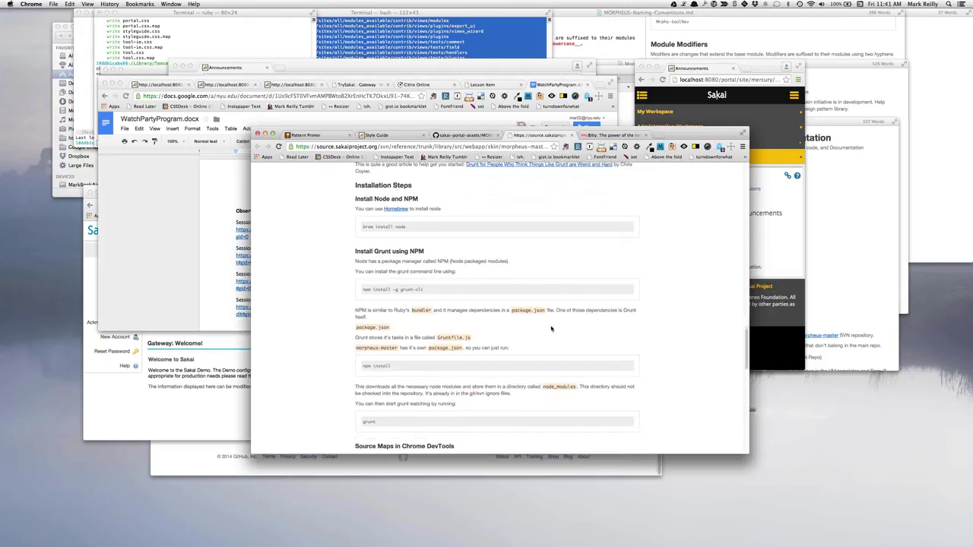
{"action": "scroll", "coordinate": [551, 328], "scroll_direction": "down", "scroll_amount": 15}
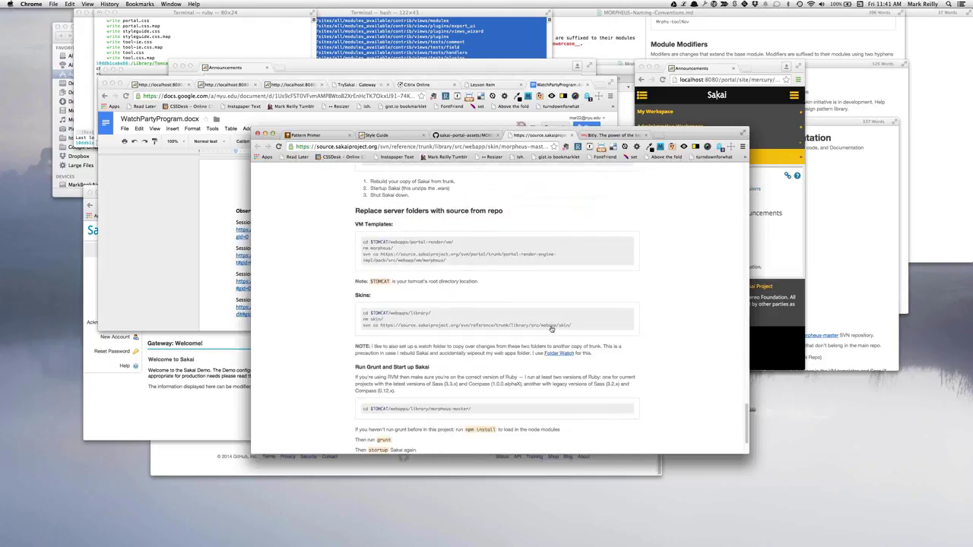
{"action": "scroll", "coordinate": [551, 329], "scroll_direction": "down", "scroll_amount": 5}
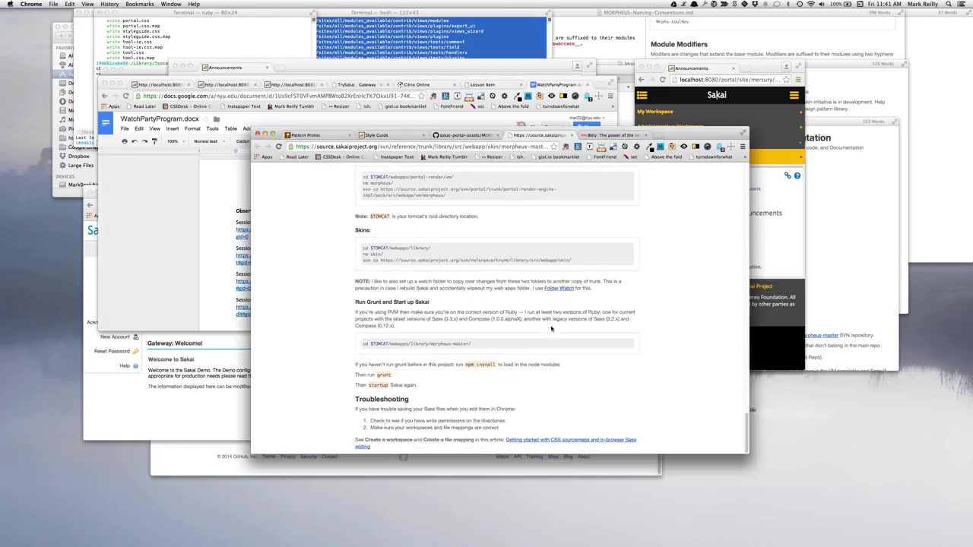
{"action": "scroll", "coordinate": [552, 329], "scroll_direction": "up", "scroll_amount": 1}
{"action": "scroll", "coordinate": [551, 328], "scroll_direction": "up", "scroll_amount": 10}
{"action": "scroll", "coordinate": [551, 329], "scroll_direction": "up", "scroll_amount": 10}
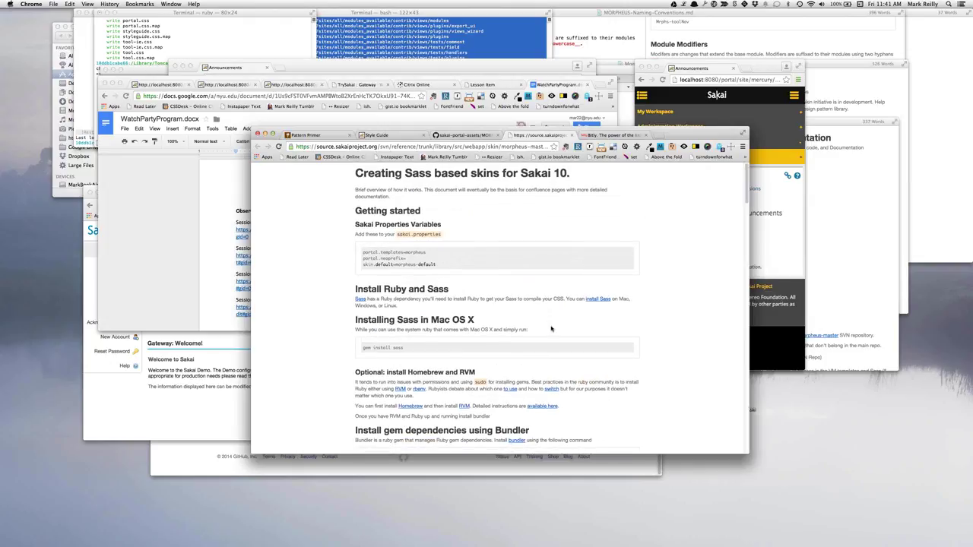
{"action": "scroll", "coordinate": [551, 329], "scroll_direction": "down", "scroll_amount": 8}
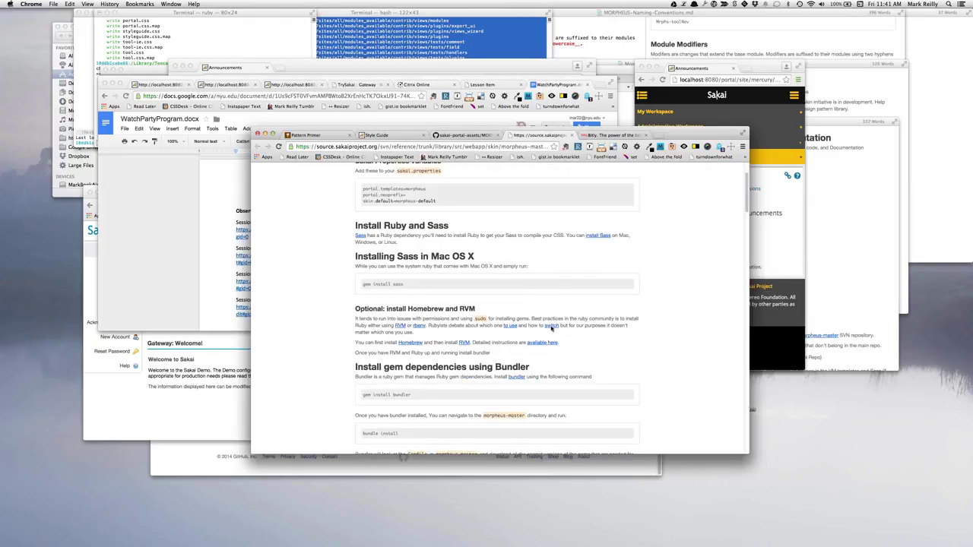
{"action": "scroll", "coordinate": [551, 328], "scroll_direction": "down", "scroll_amount": 10}
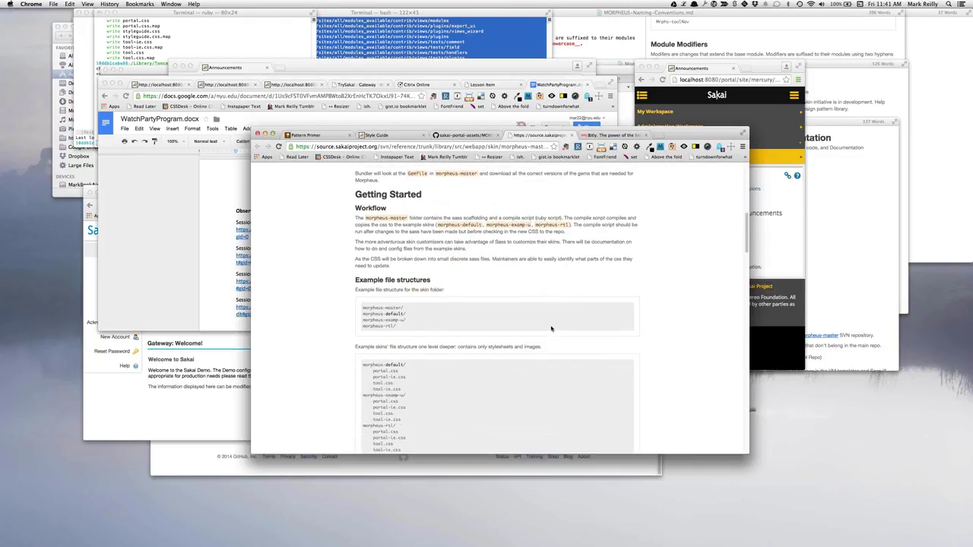